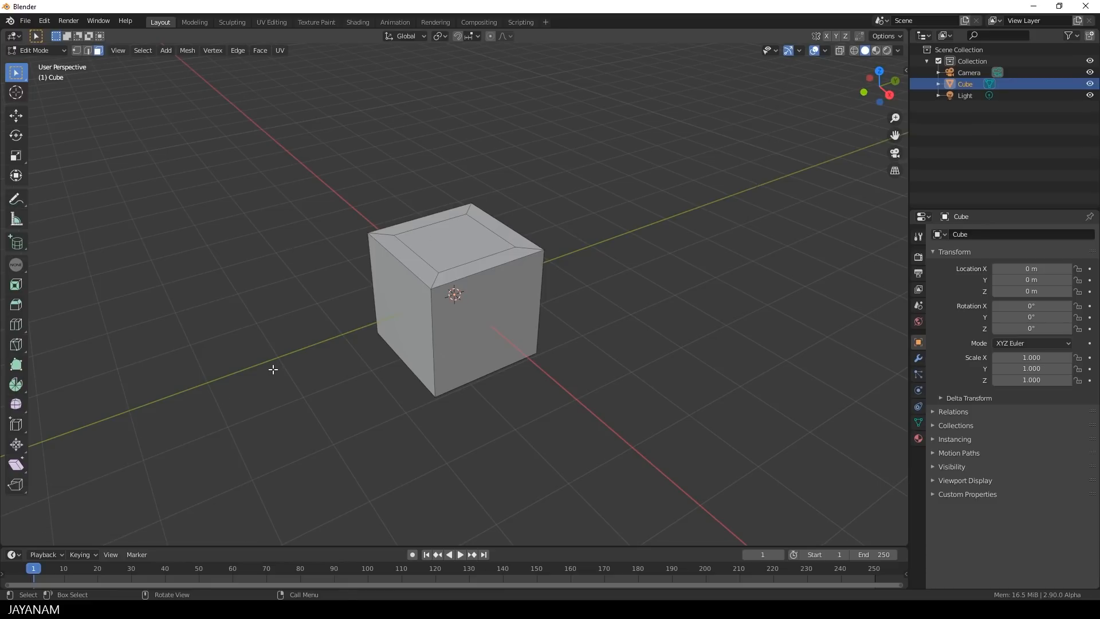
In Object Mode, draw a smaller cube on the existing cube's top face with the Add Cube tool and delete it.
key(Tab)
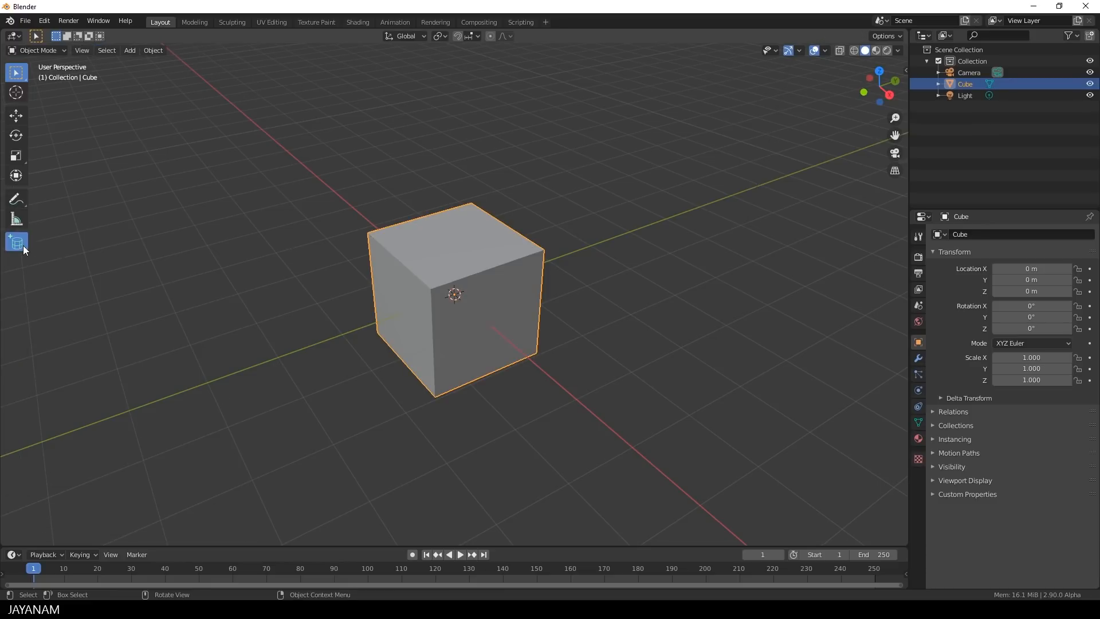
click(23, 245)
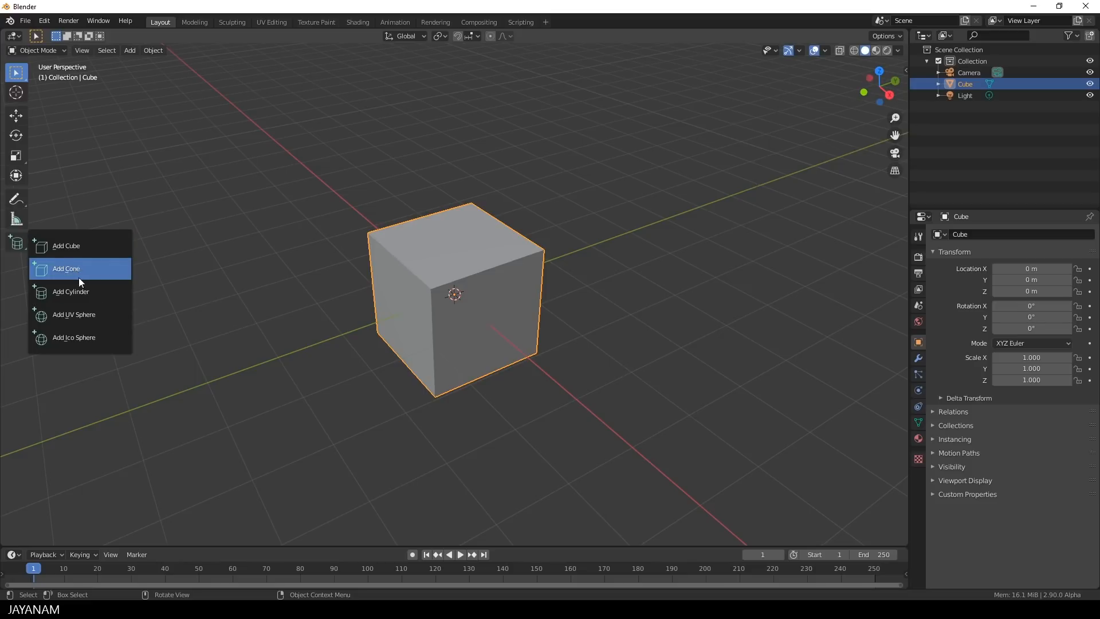
click(81, 245)
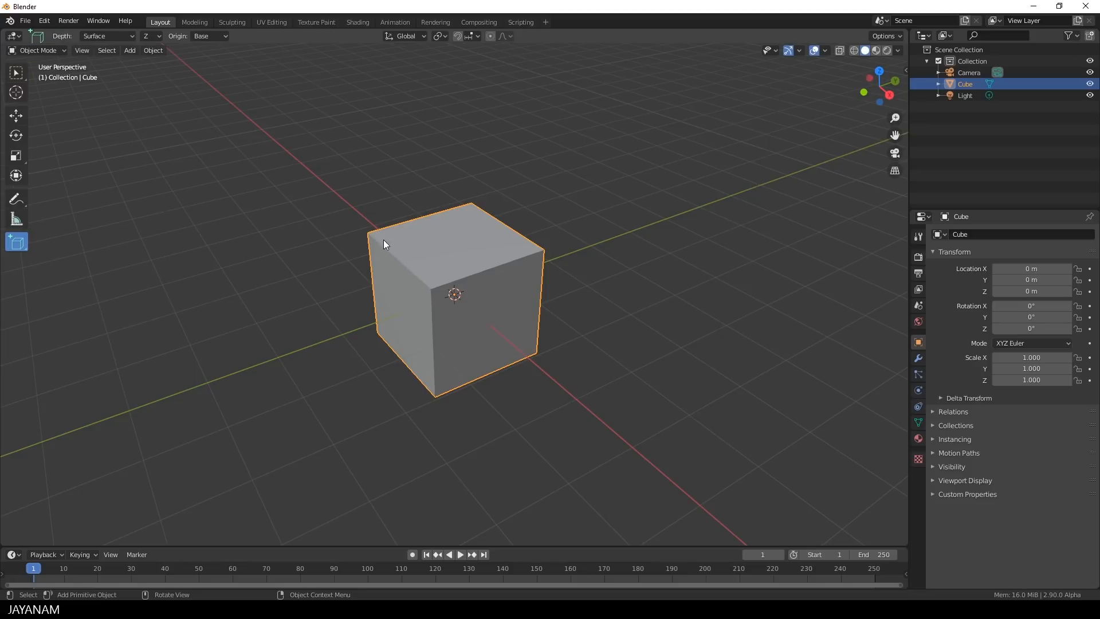
drag(398, 236, 511, 245)
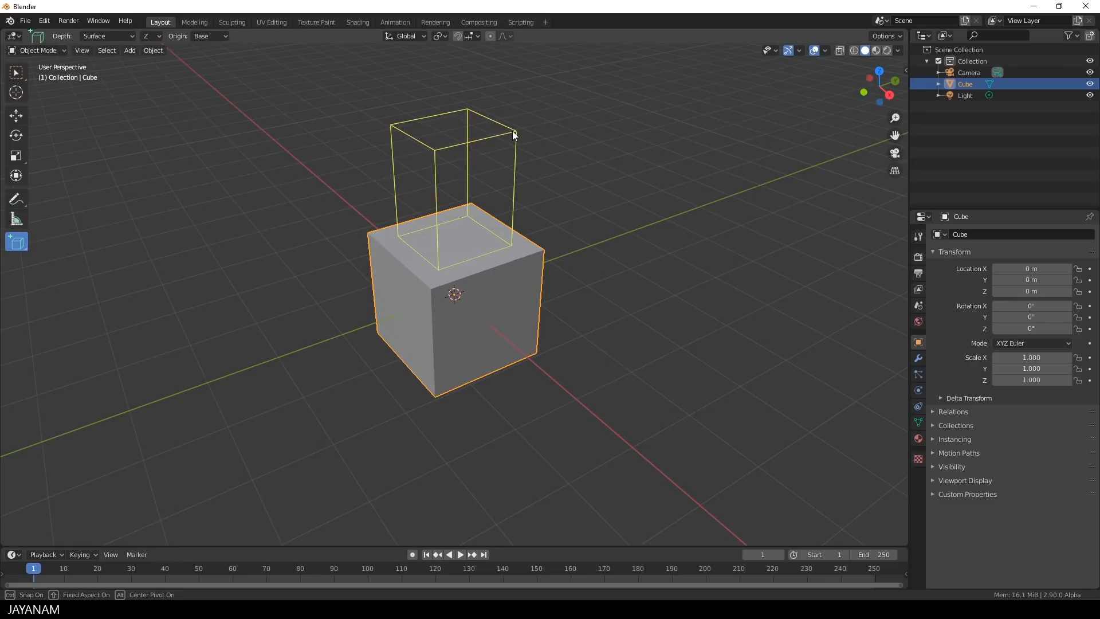
click(512, 131)
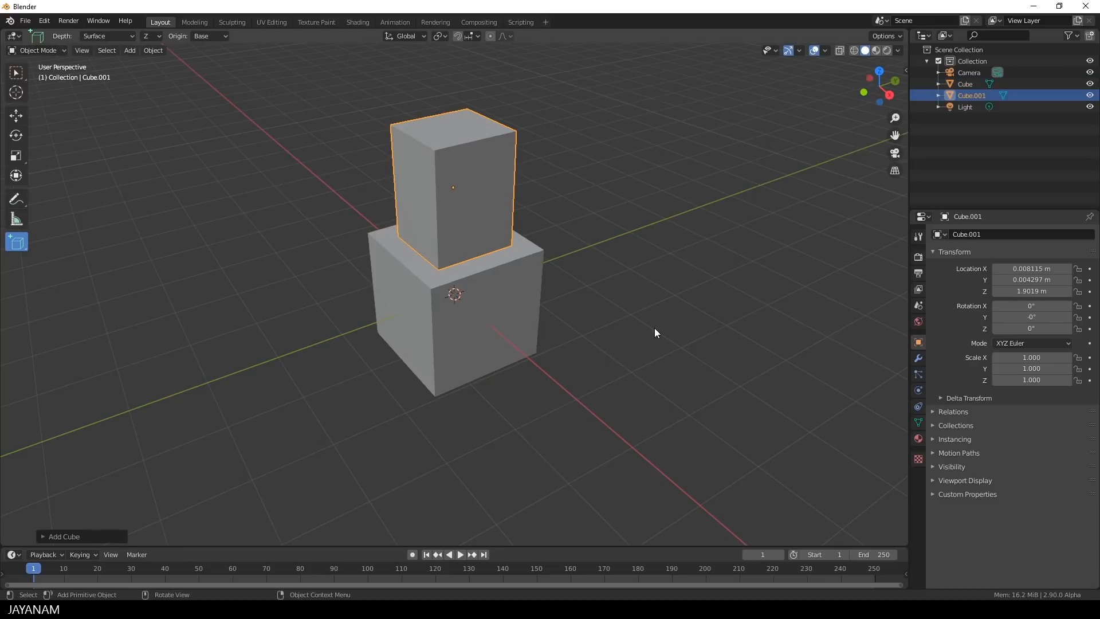
key(Delete)
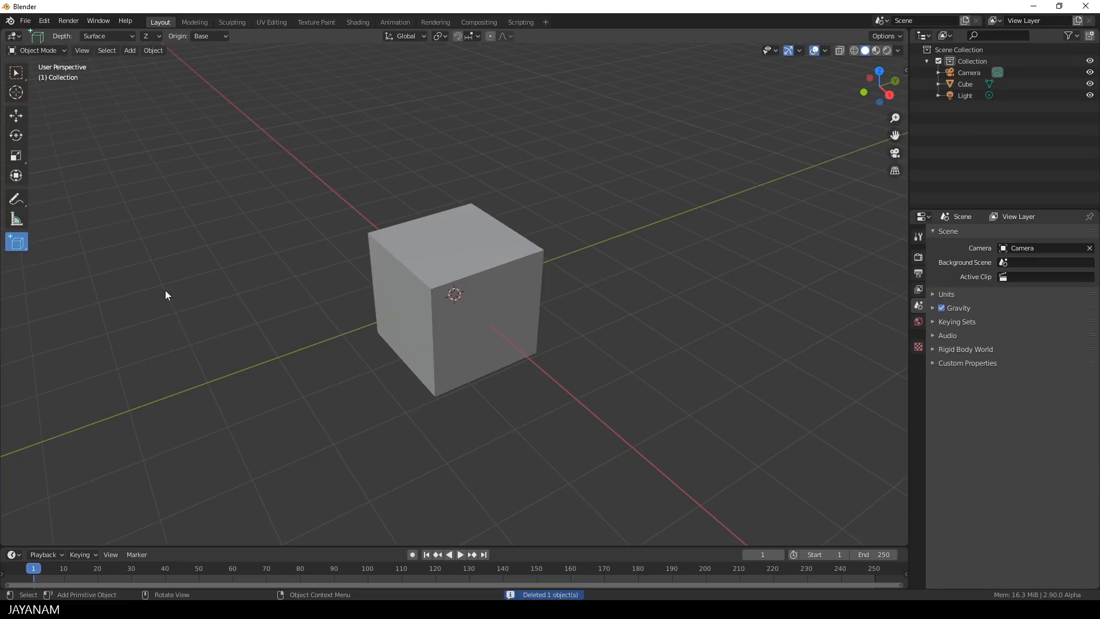
Draw an upright cylinder on the cube's top face with the Add Cylinder tool and delete it.
click(22, 244)
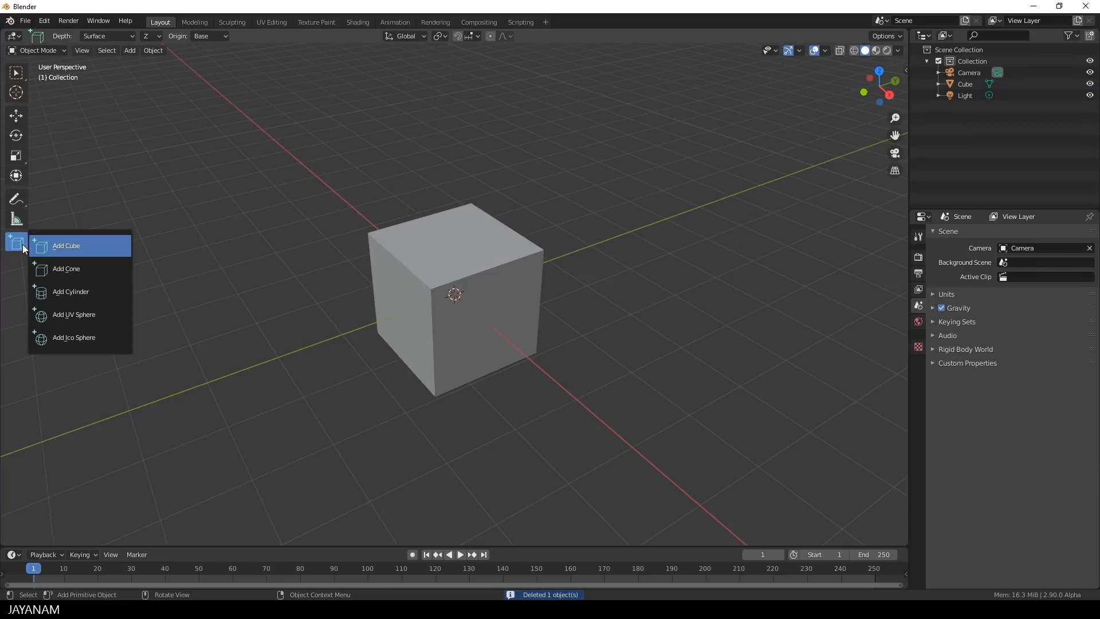
click(80, 291)
drag(403, 245, 511, 245)
click(500, 135)
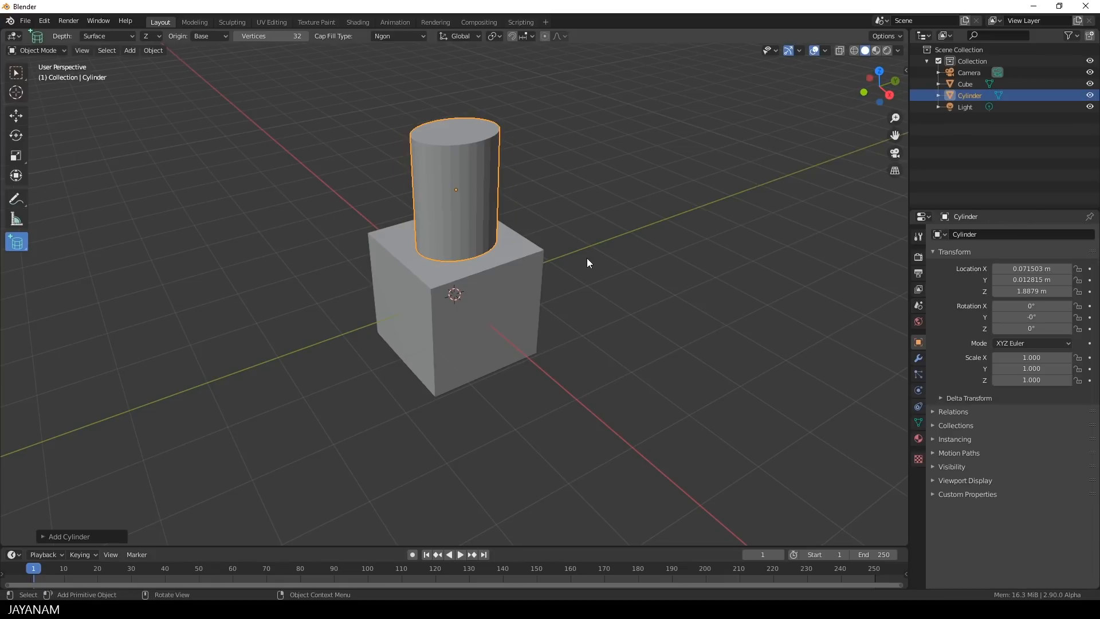
key(Delete)
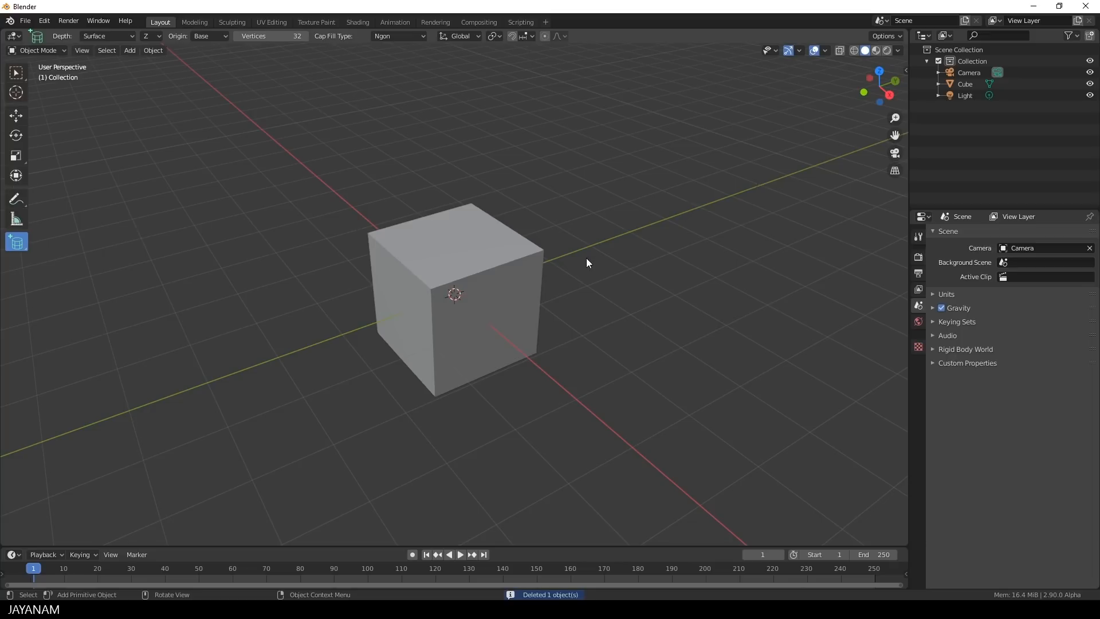
Turn on snapping and set vertices as the snap target.
click(511, 35)
click(530, 36)
click(510, 82)
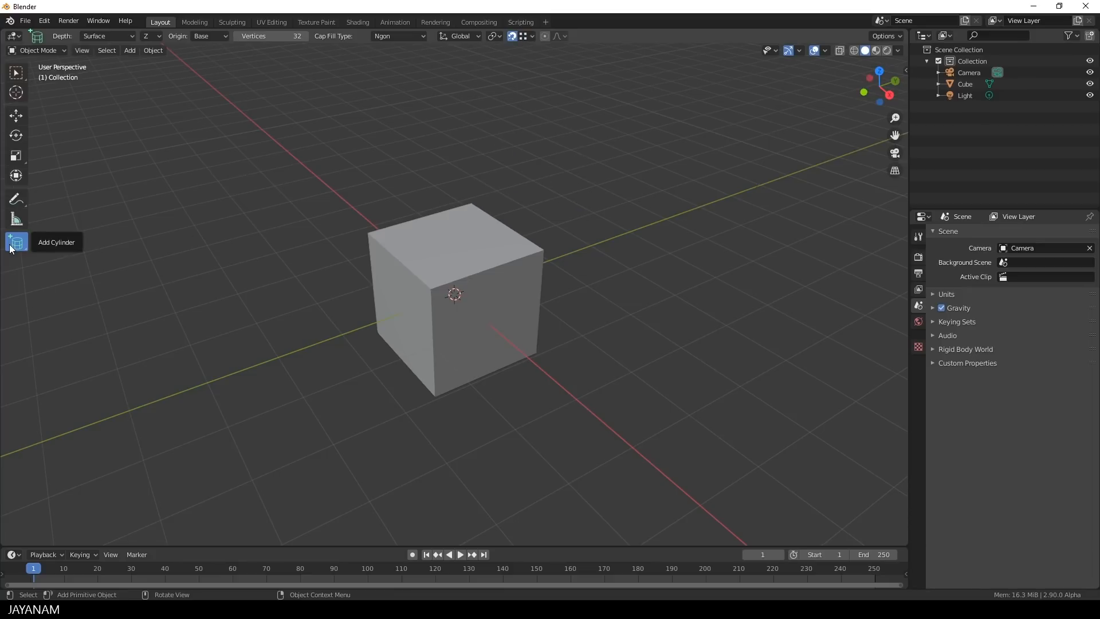
Draw a cylinder with its base snapped across opposite corners of the cube's top face and delete it.
mouse_move(372, 232)
mouse_down()
mouse_move(432, 222)
mouse_move(538, 246)
mouse_up()
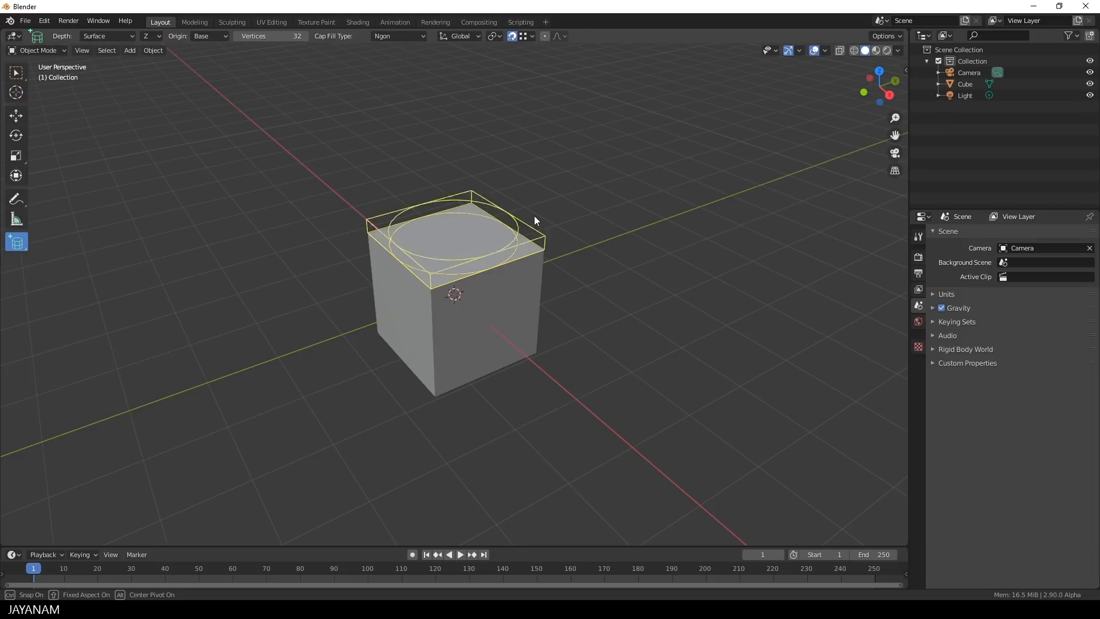
click(534, 102)
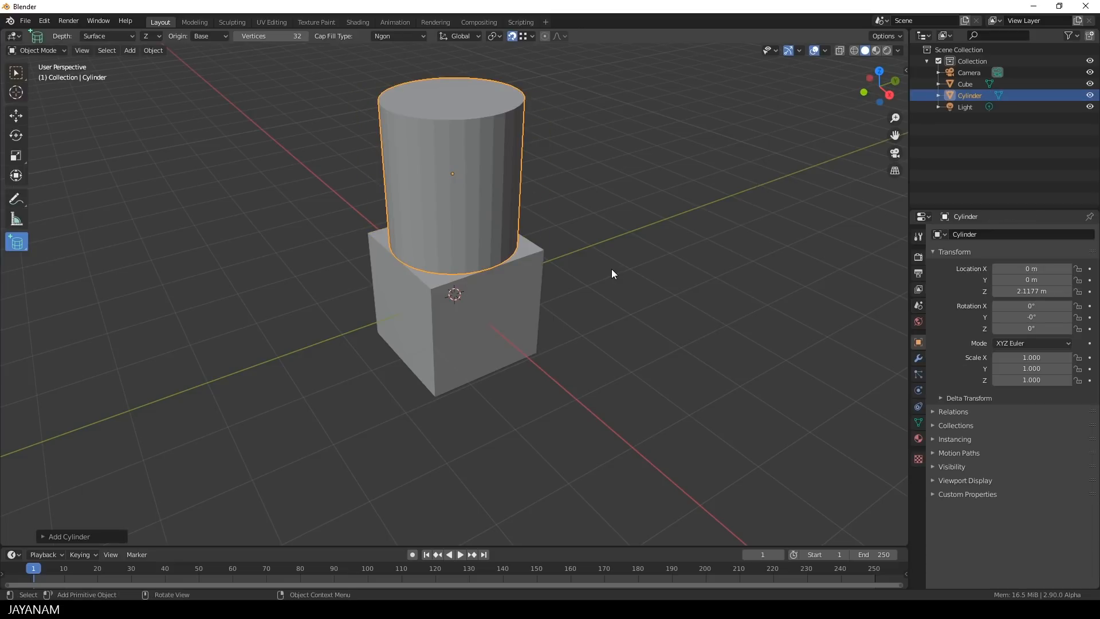
key(Delete)
In the cube's Edit Mode, draw a cylinder snapped to the inset top face's opposite corners and delete its vertices.
click(527, 277)
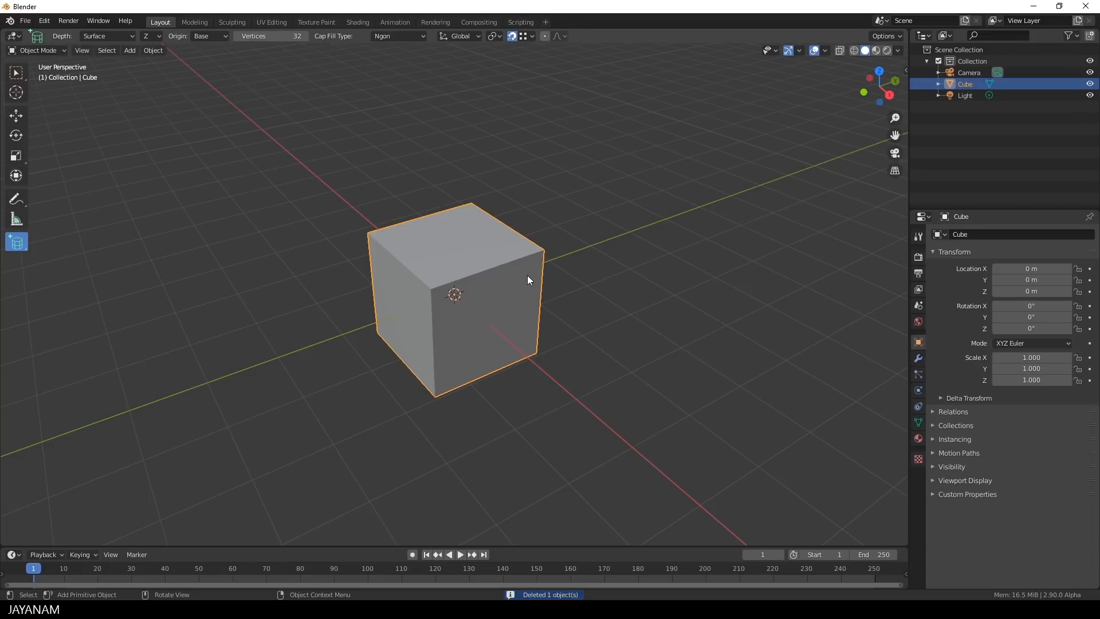
key(Tab)
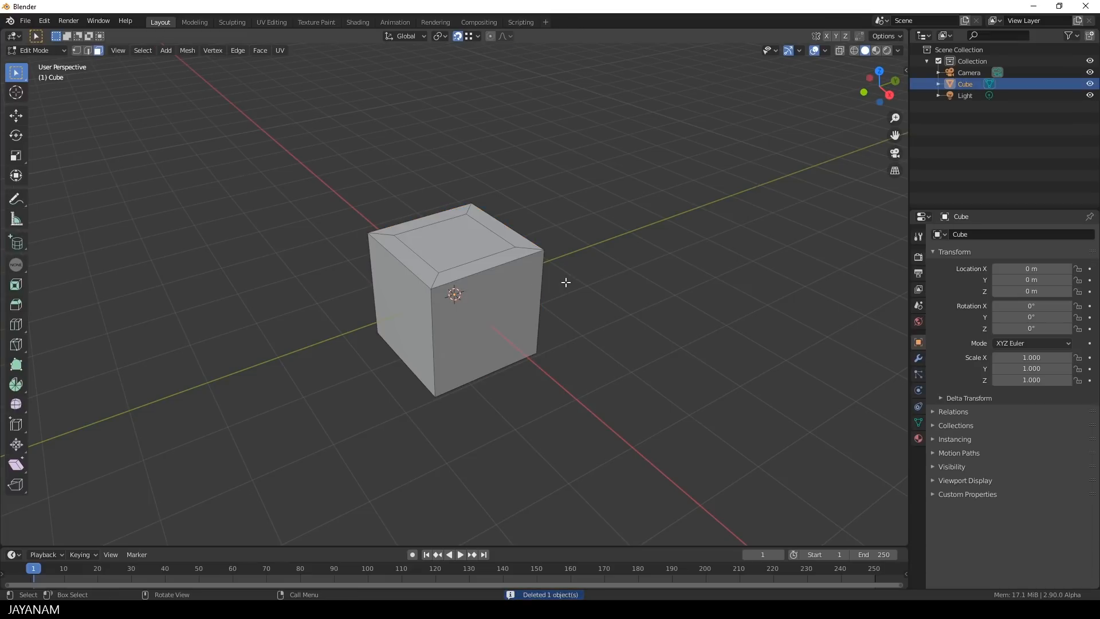
click(16, 243)
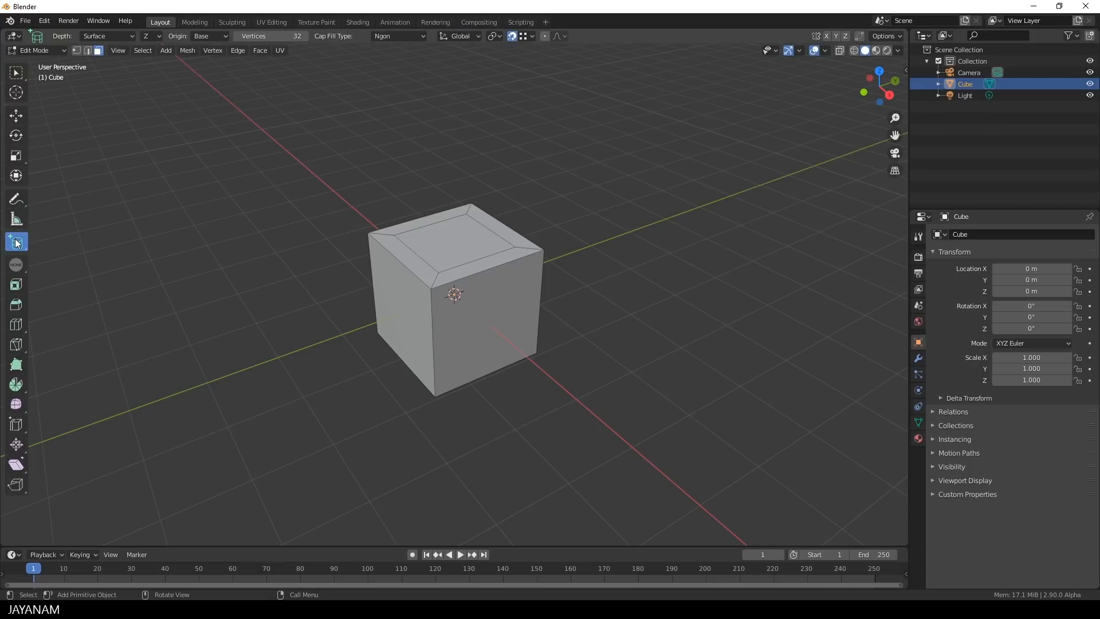
drag(395, 235, 514, 240)
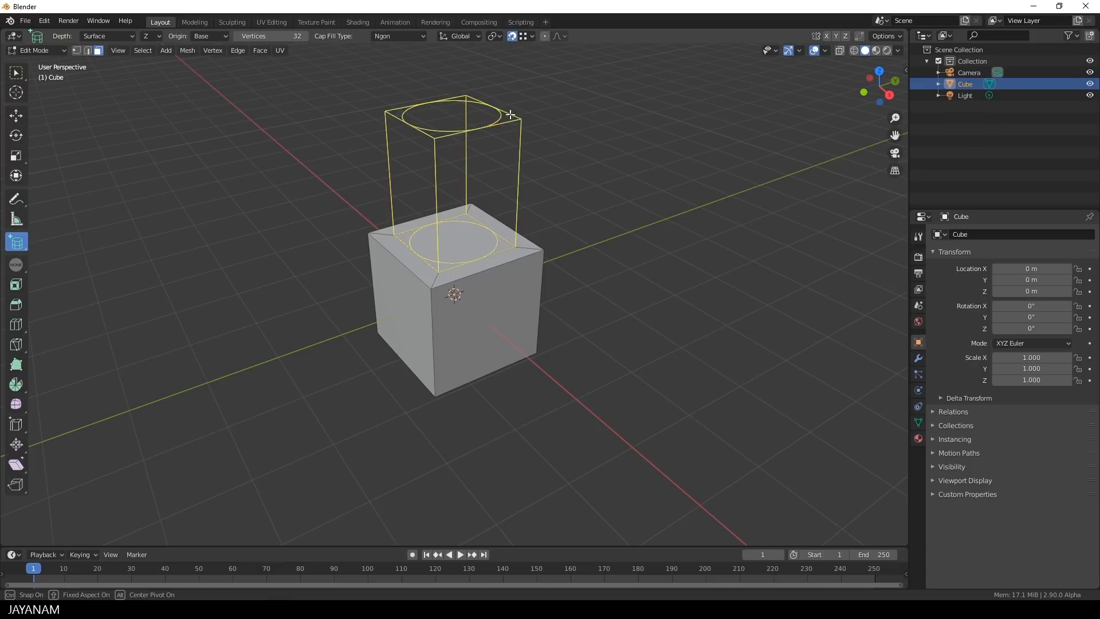
click(512, 101)
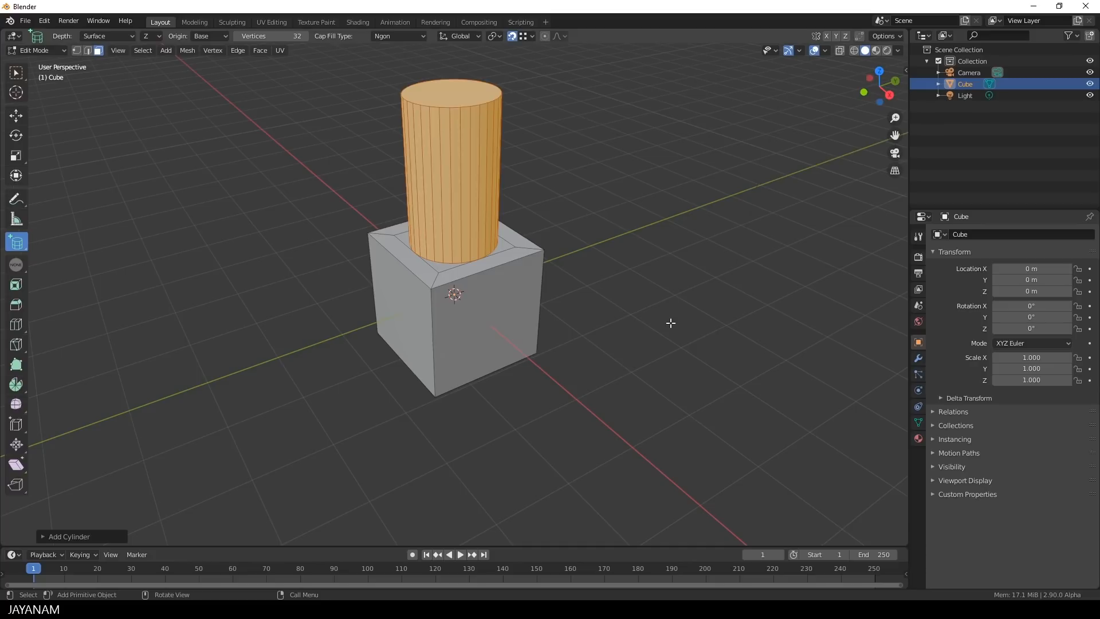
key(x)
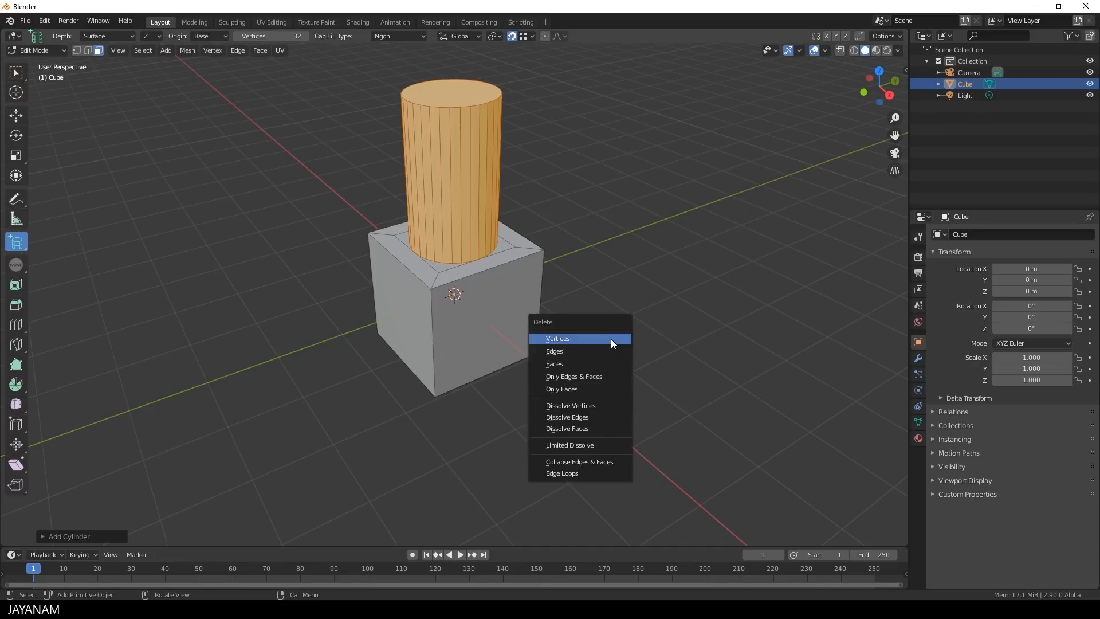
click(611, 340)
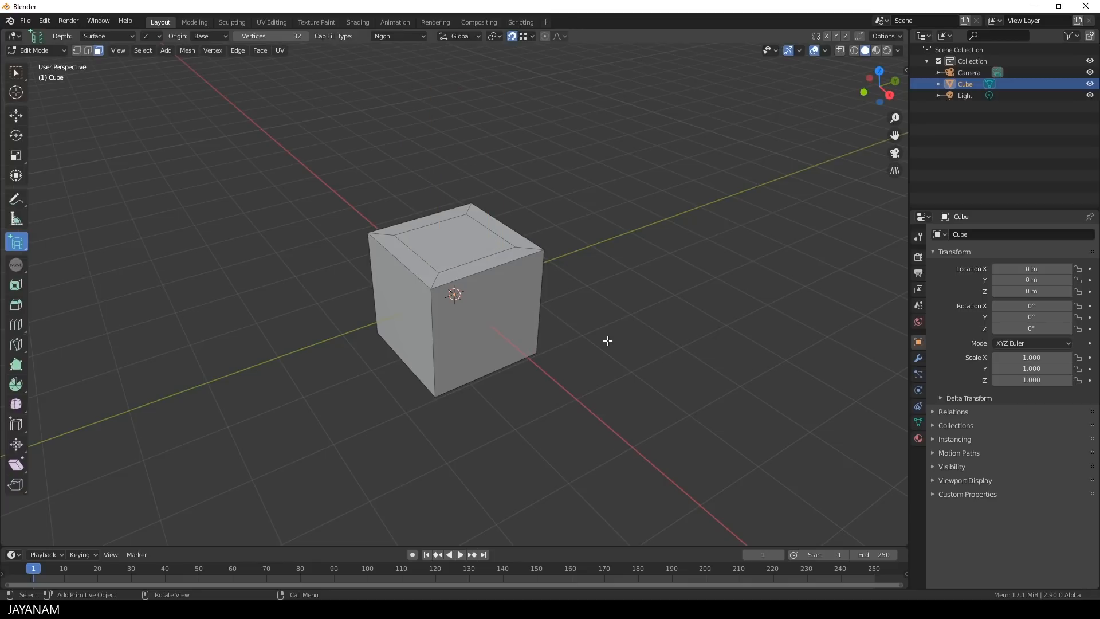
In Object Mode, show the wireframe overlay and draw a cylinder snapped to opposite corners of the cube's inset top face.
key(Tab)
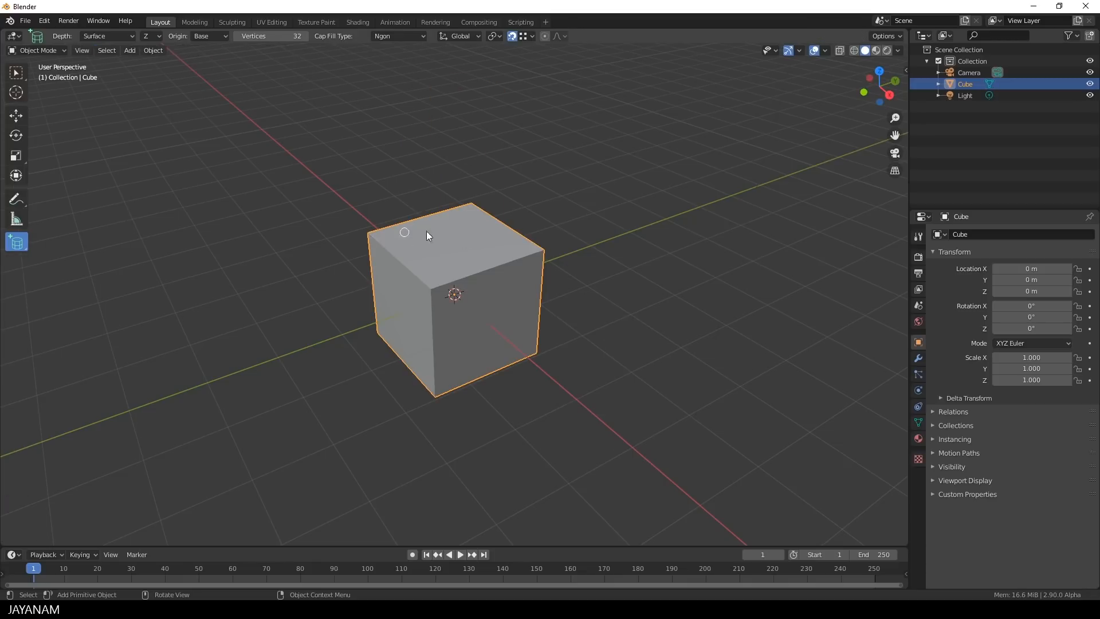
click(823, 50)
click(754, 264)
drag(396, 236, 511, 246)
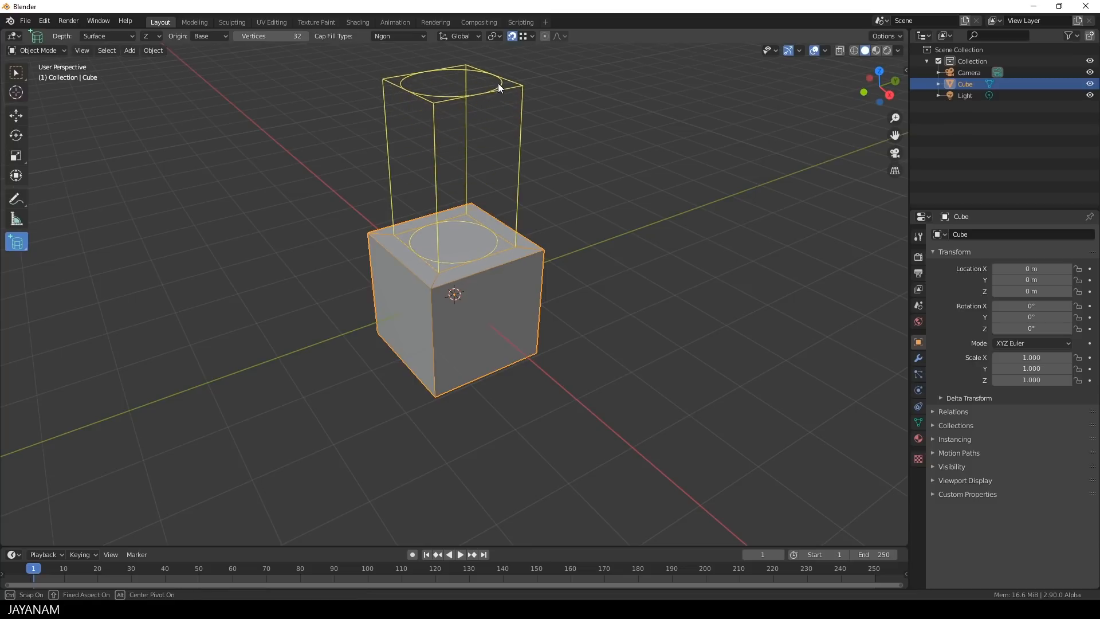
click(499, 84)
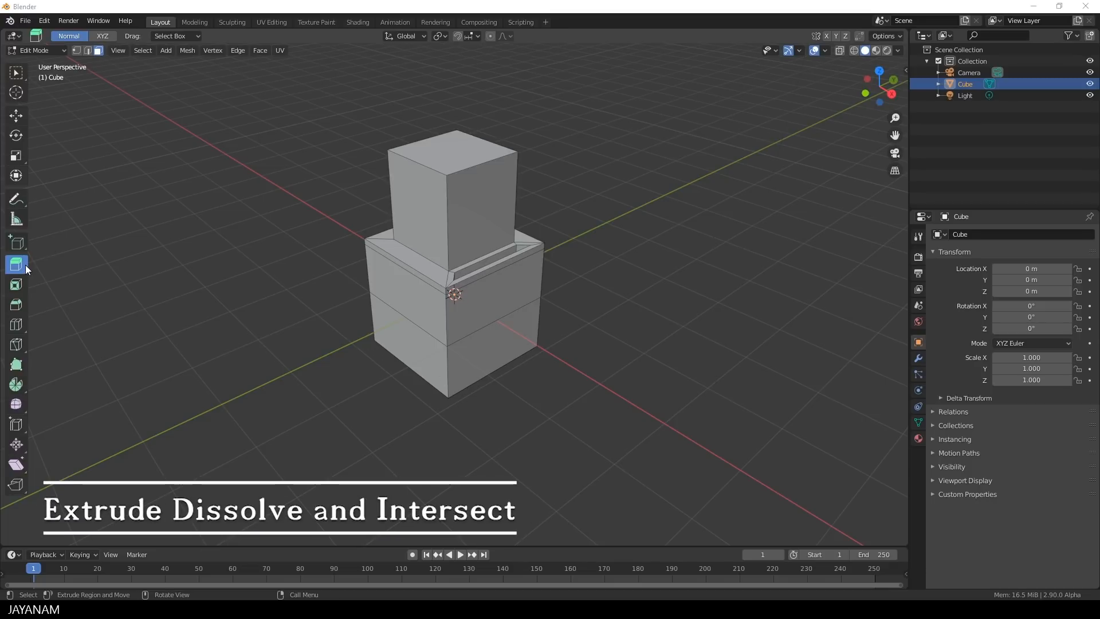
Try extruding the upper front face of the lower block inward with Extrude Region, inspect the result, and undo the extrusion.
click(496, 292)
drag(530, 314, 503, 297)
middle_drag(503, 297, 494, 318)
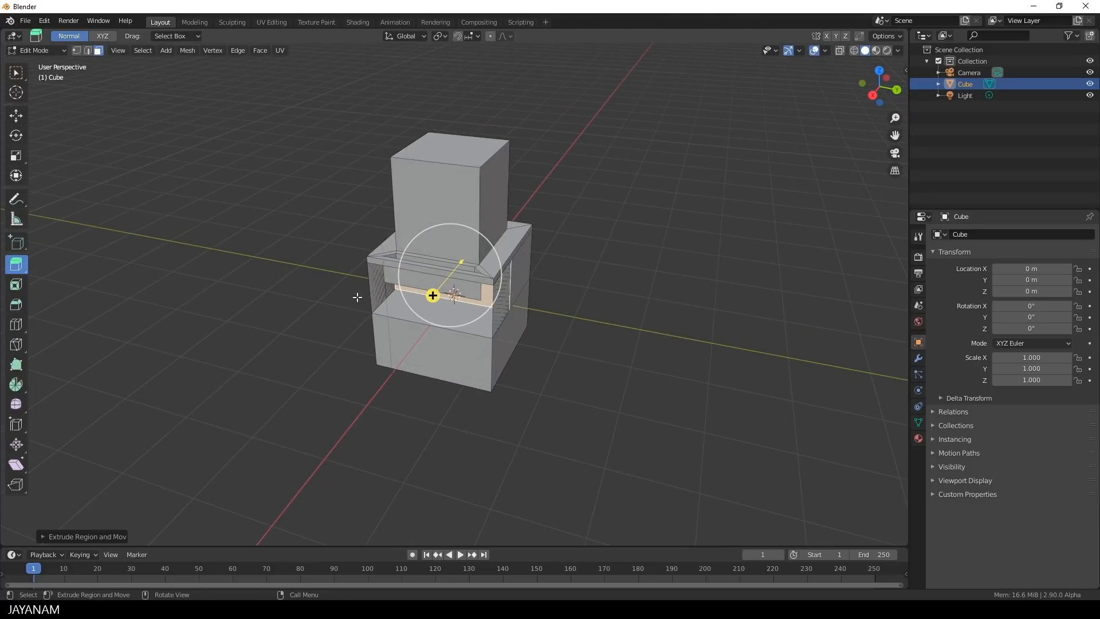
middle_drag(324, 314, 621, 412)
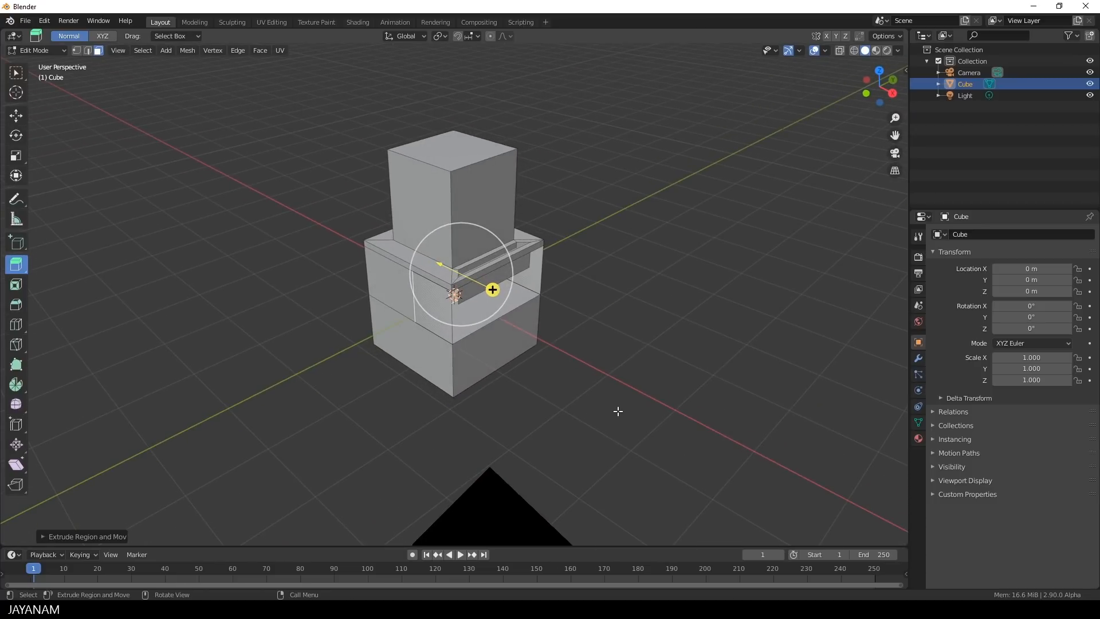
key(ctrl+z)
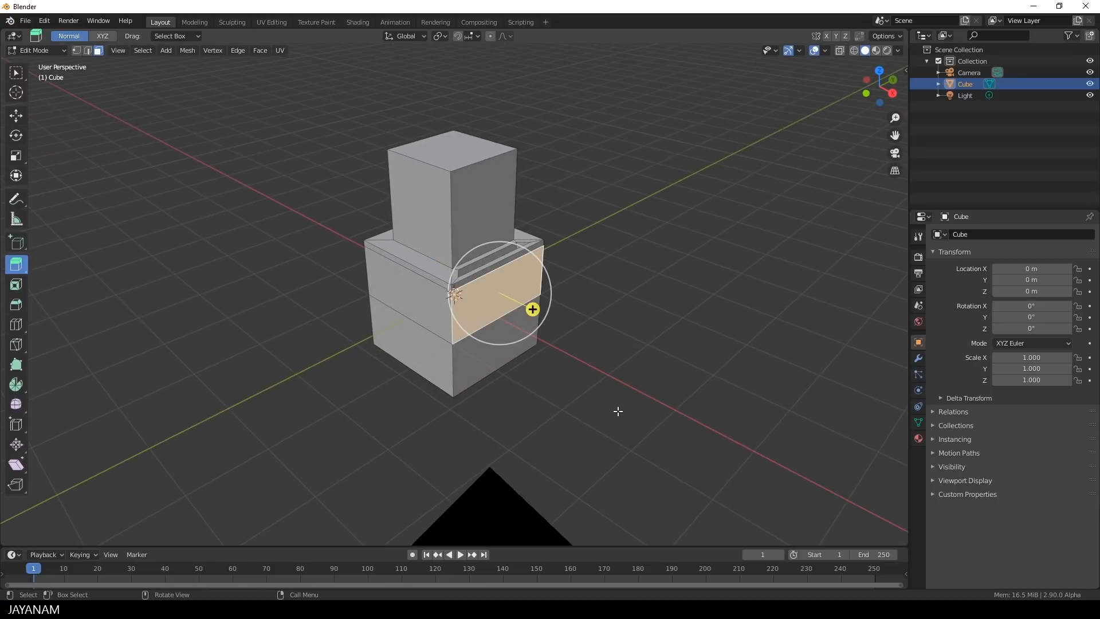
Push the selected upper front face of the lower block deep inward with Extrude Dissolve and Intersect.
click(19, 267)
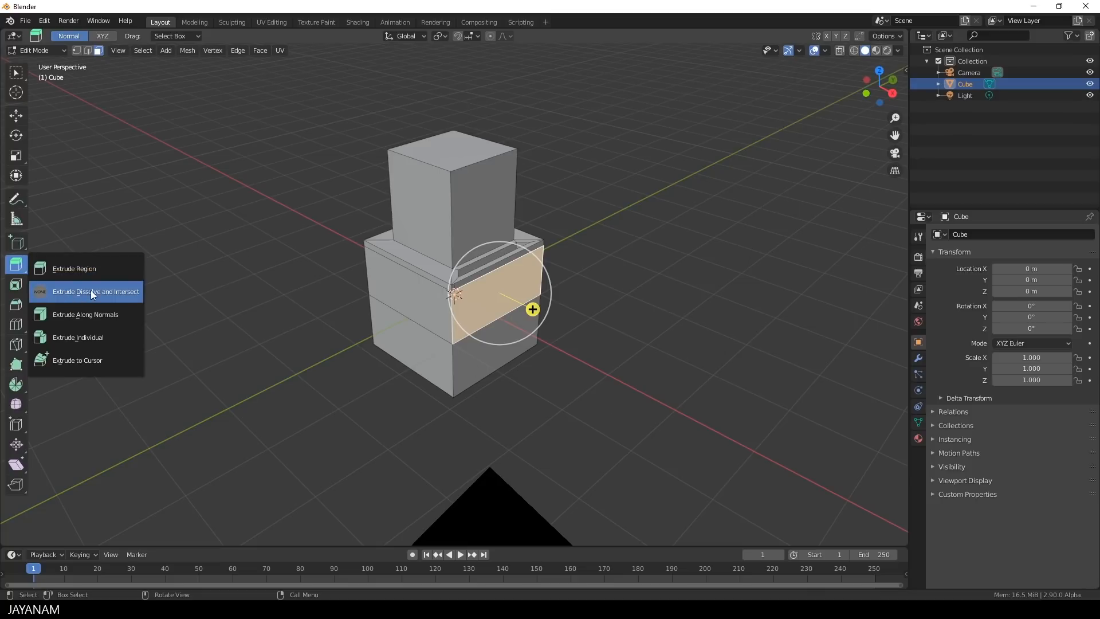
click(89, 291)
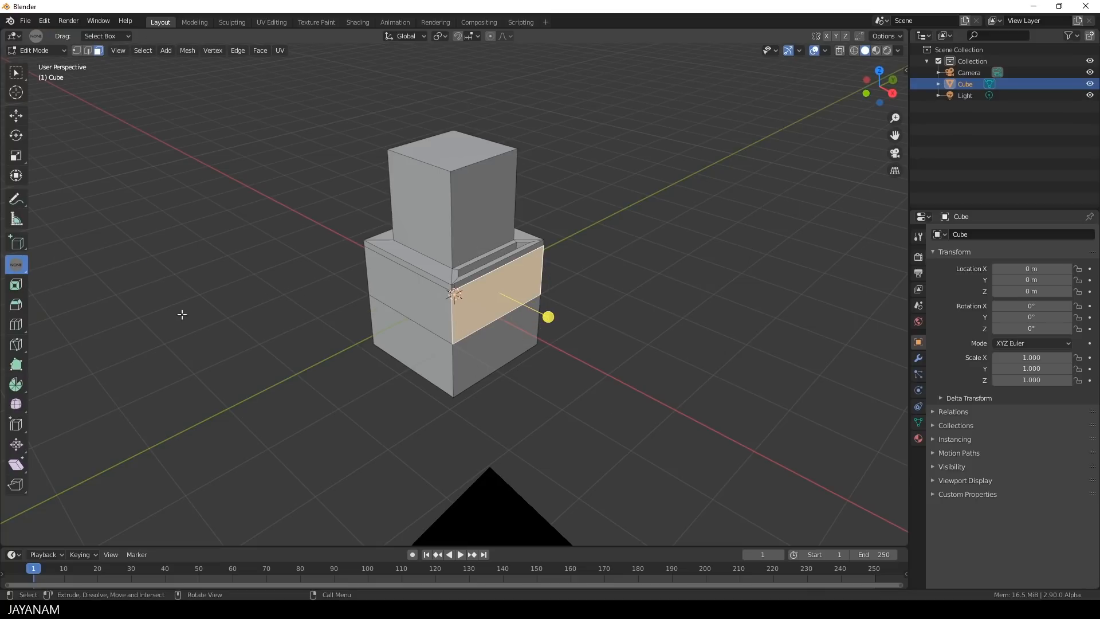
drag(548, 314, 488, 304)
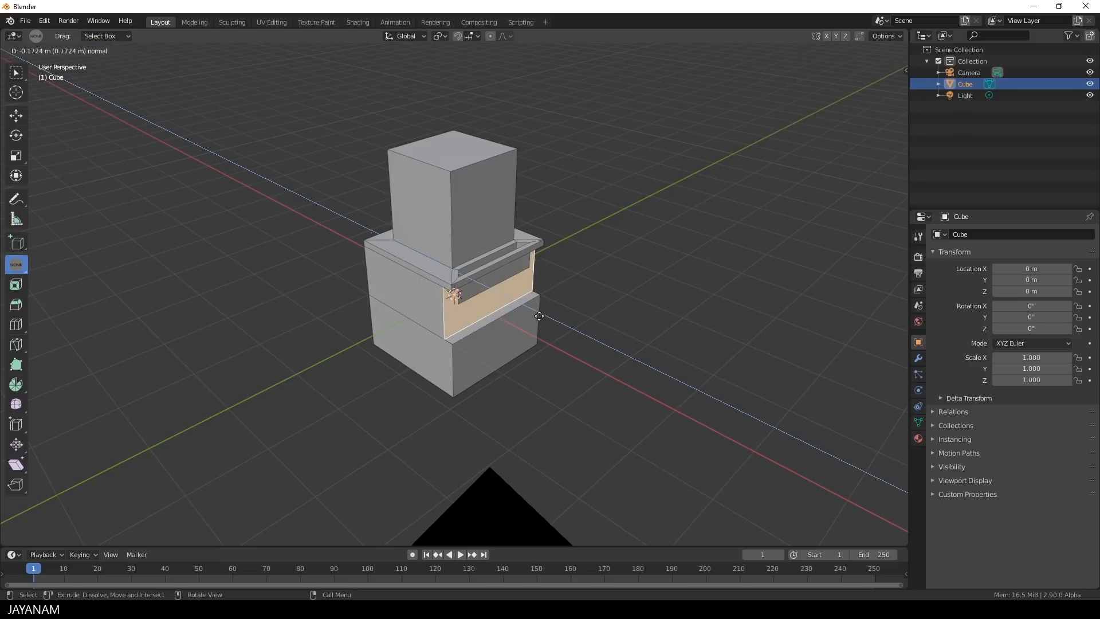
mouse_move(489, 304)
middle_down()
mouse_move(517, 313)
mouse_move(596, 294)
mouse_move(502, 300)
middle_up()
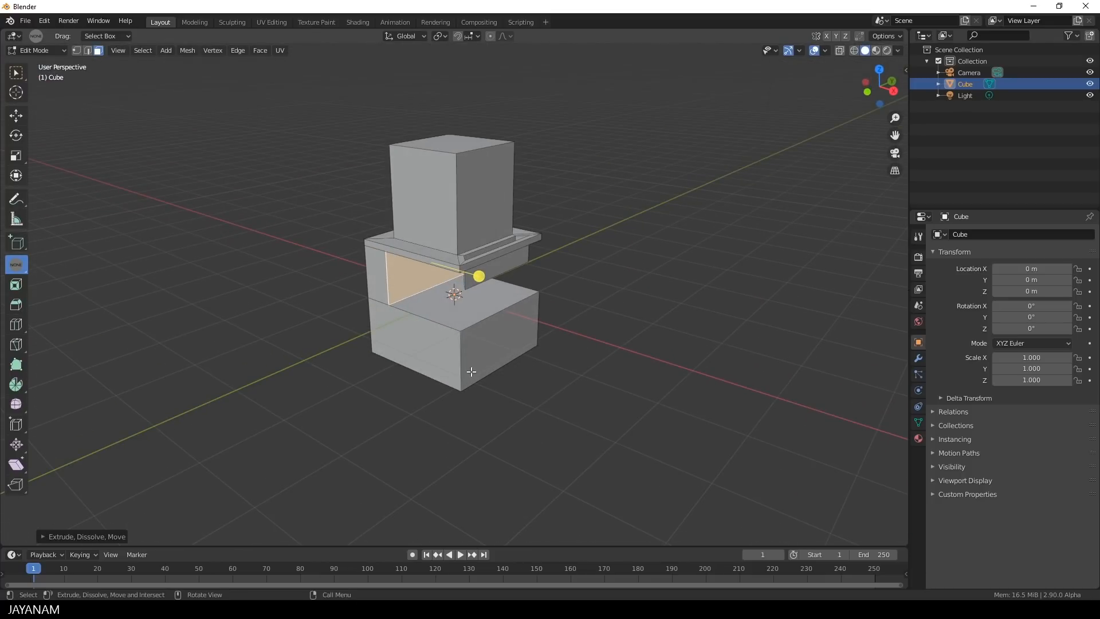
Push two opposite side faces of the bottom block inward with Extrude Dissolve and Intersect to make the block narrower.
click(431, 360)
drag(366, 357, 389, 343)
middle_drag(390, 343, 515, 334)
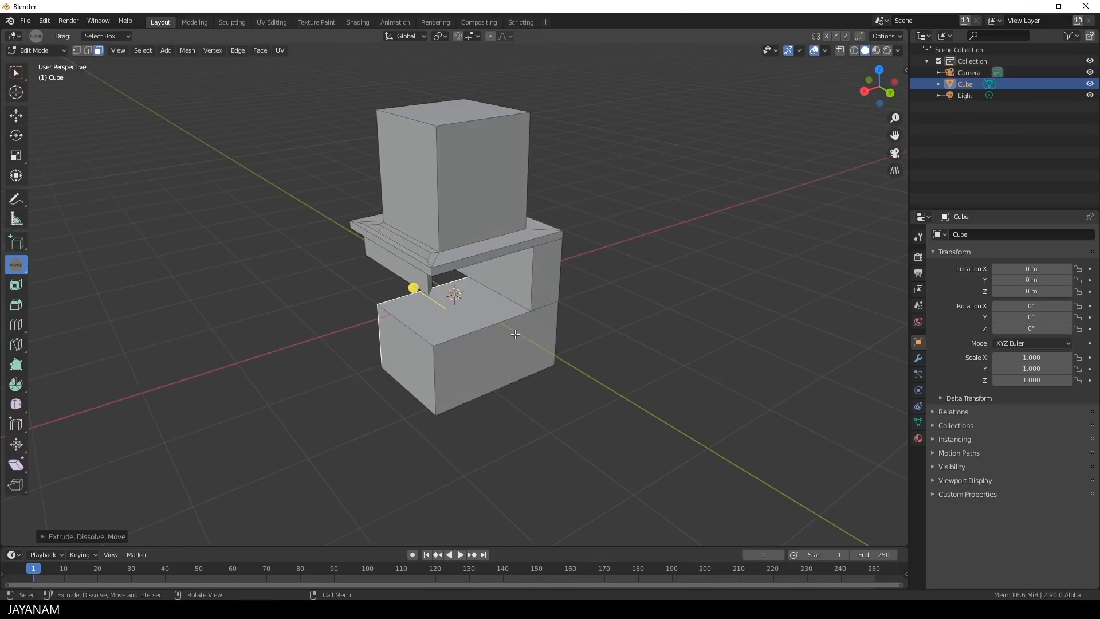
click(515, 335)
drag(547, 373, 559, 349)
middle_drag(559, 349, 642, 277)
Push the front side face of the top block inward with Extrude Dissolve and Intersect, leaving a thin upright slab.
click(493, 184)
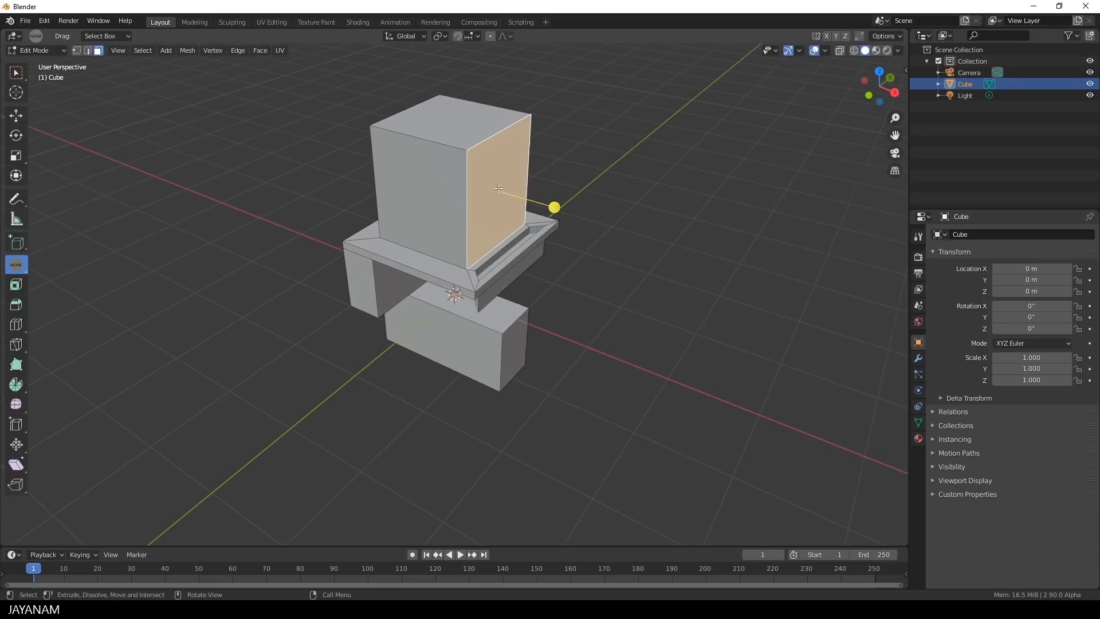
drag(552, 205, 477, 193)
middle_drag(477, 193, 596, 270)
middle_drag(674, 310, 670, 282)
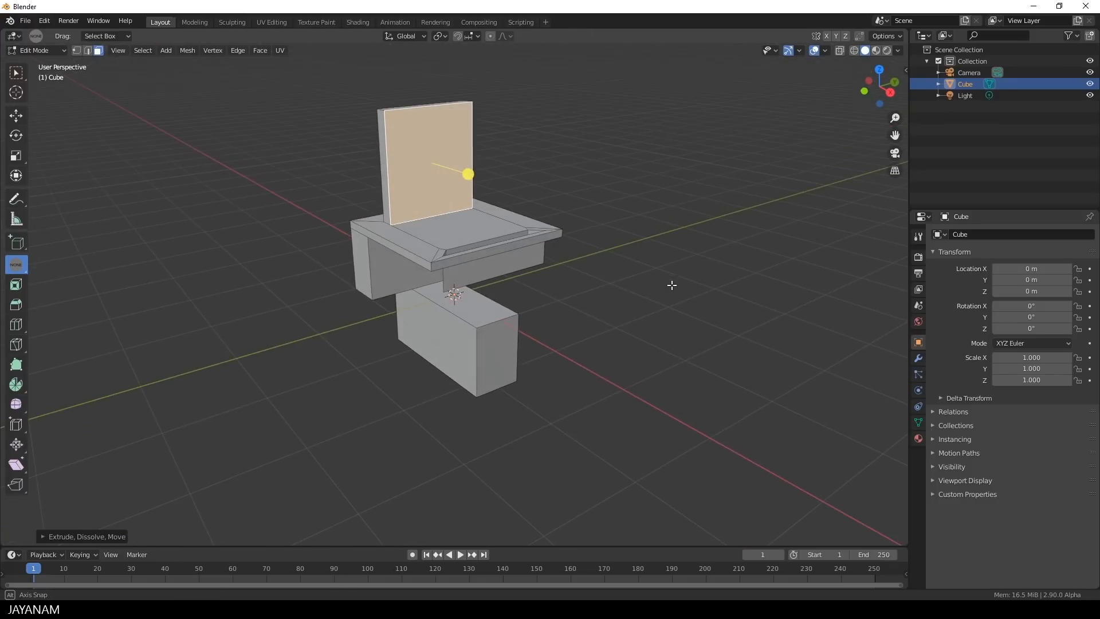
middle_drag(613, 319, 678, 328)
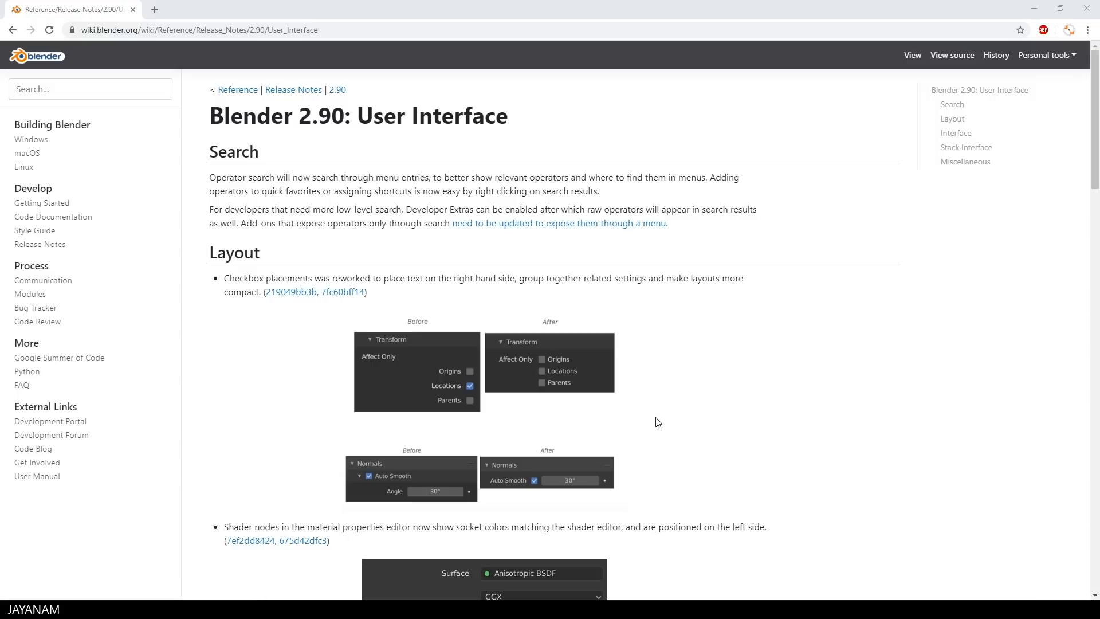
click(755, 557)
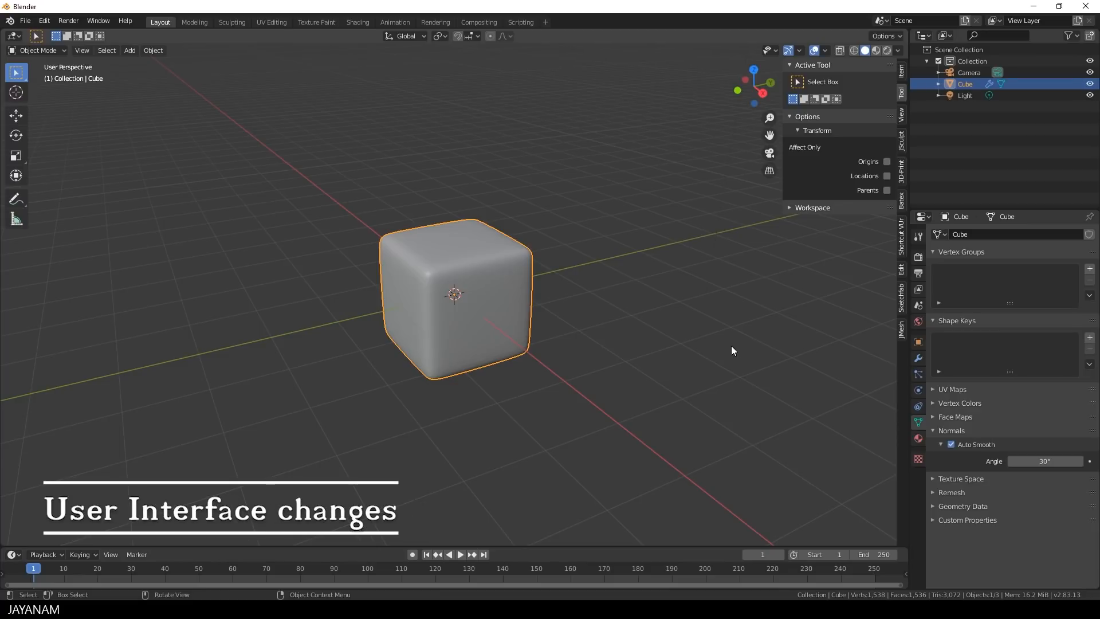
drag(886, 163, 880, 131)
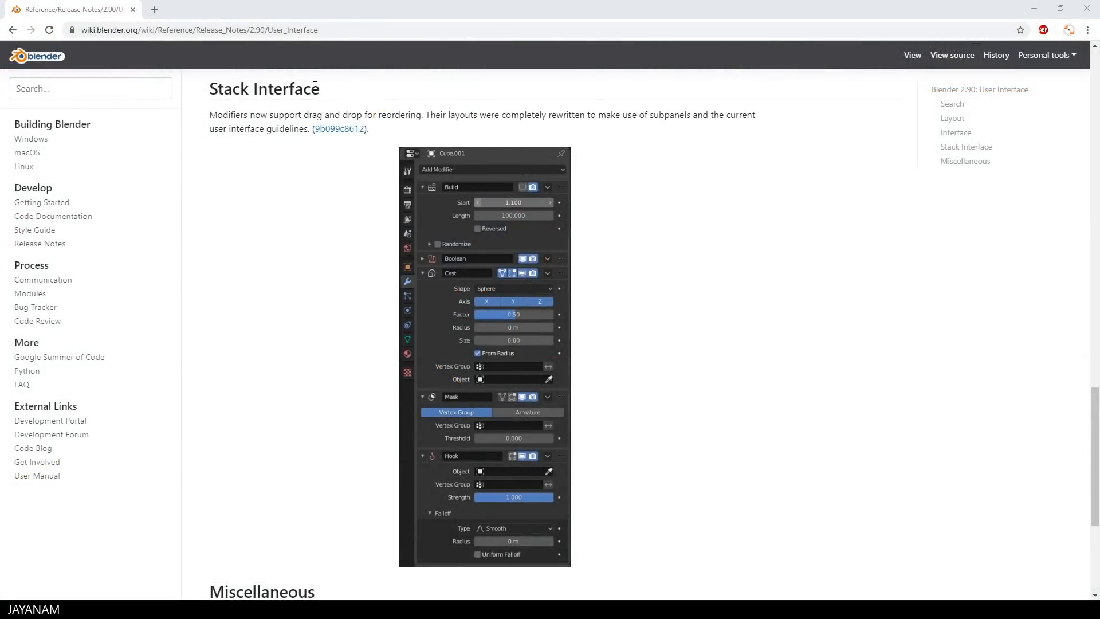
double_click(315, 85)
click(379, 102)
triple_click(223, 85)
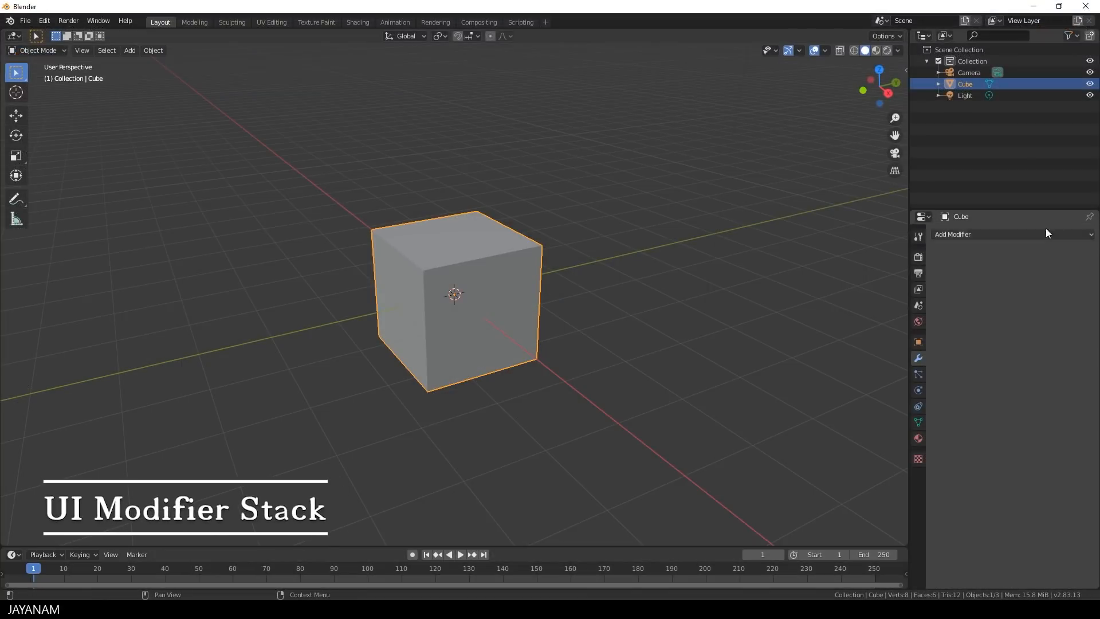
Add a Bevel modifier and a Subdivision Surface modifier to the default cube.
click(957, 235)
click(894, 272)
click(967, 233)
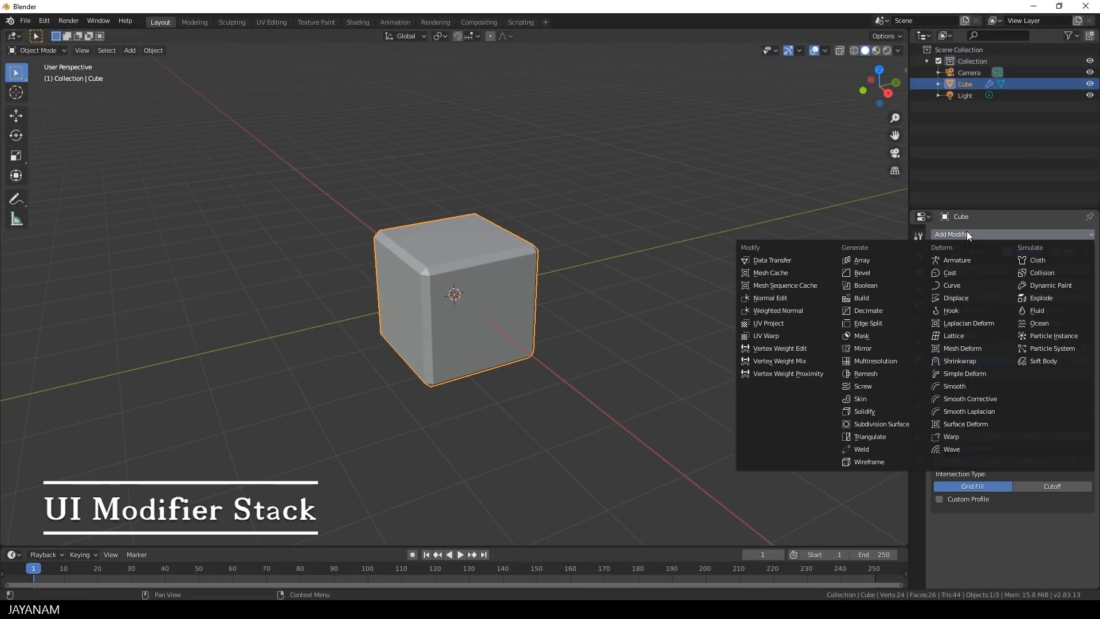
click(886, 423)
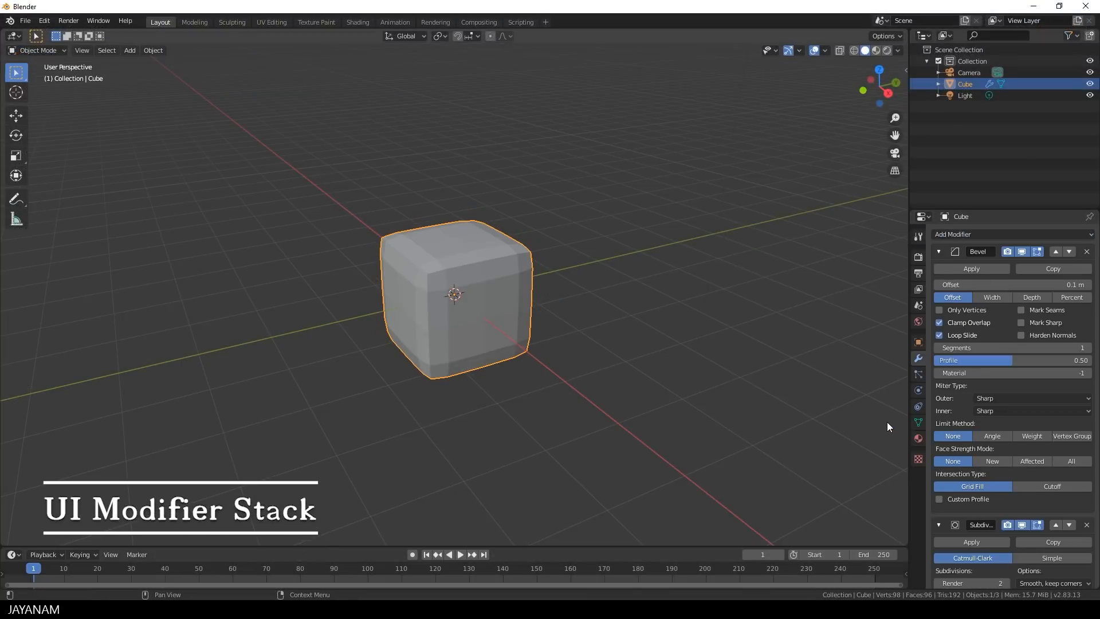
Set the Subdivision modifier's viewport and render levels to 3 and shade the cube smooth.
click(939, 253)
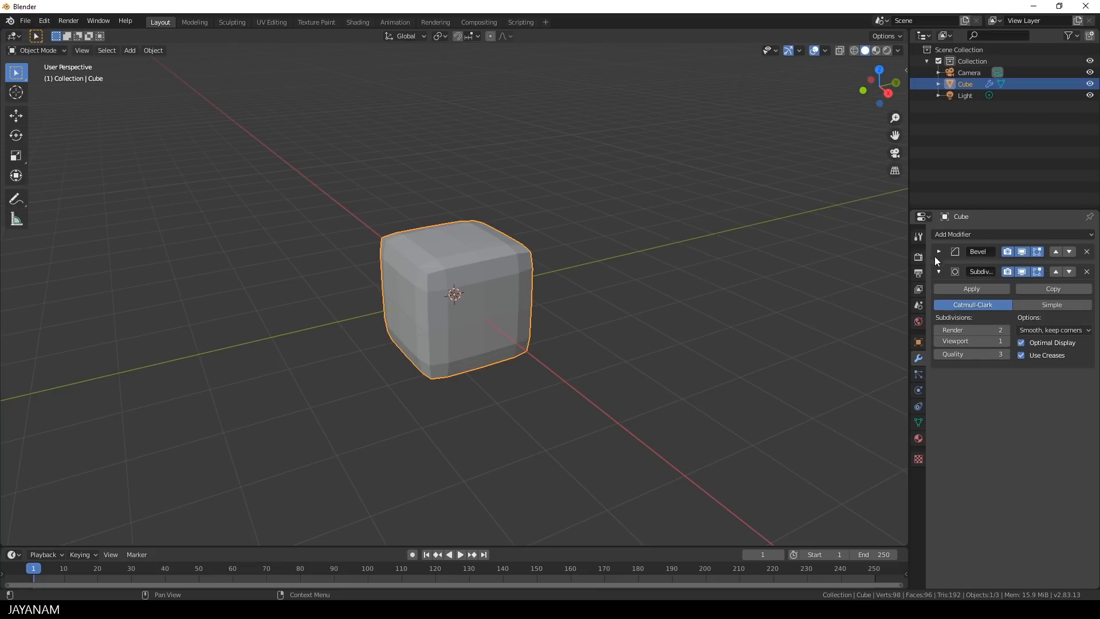
click(1006, 342)
click(1006, 342)
click(1005, 333)
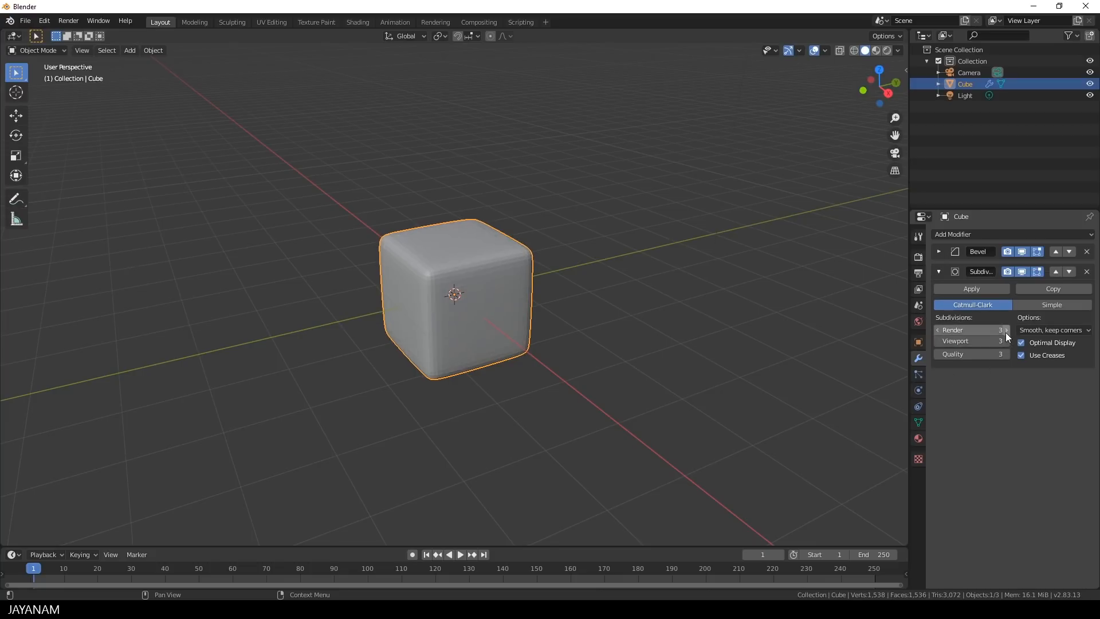
right_click(499, 280)
click(483, 267)
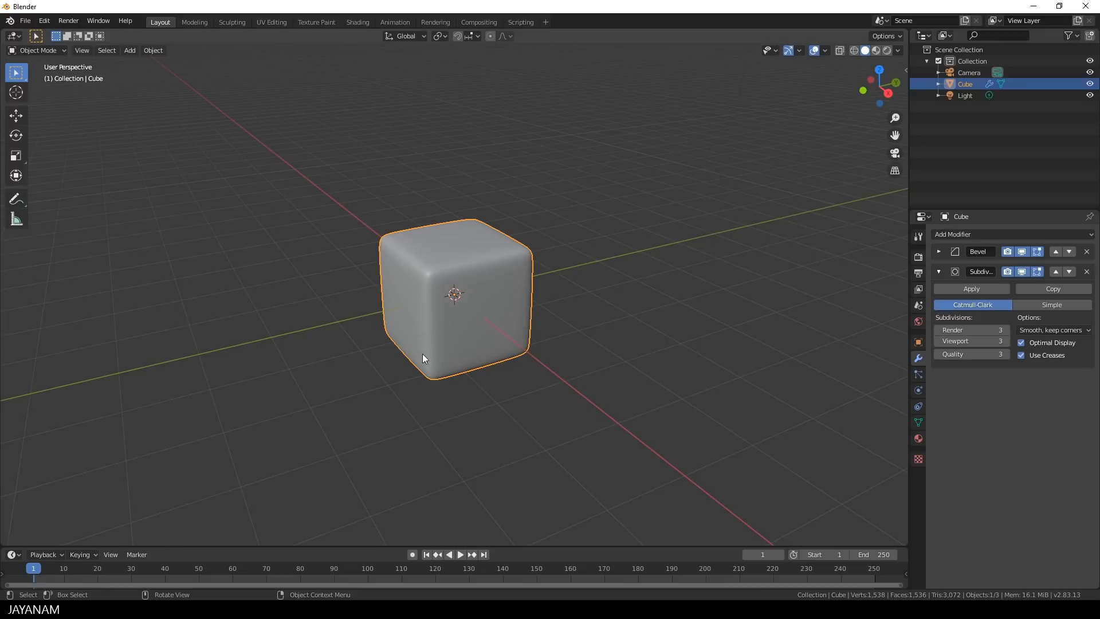
Add a Smooth modifier to the cube and collapse the Subdivision modifier's settings.
click(967, 232)
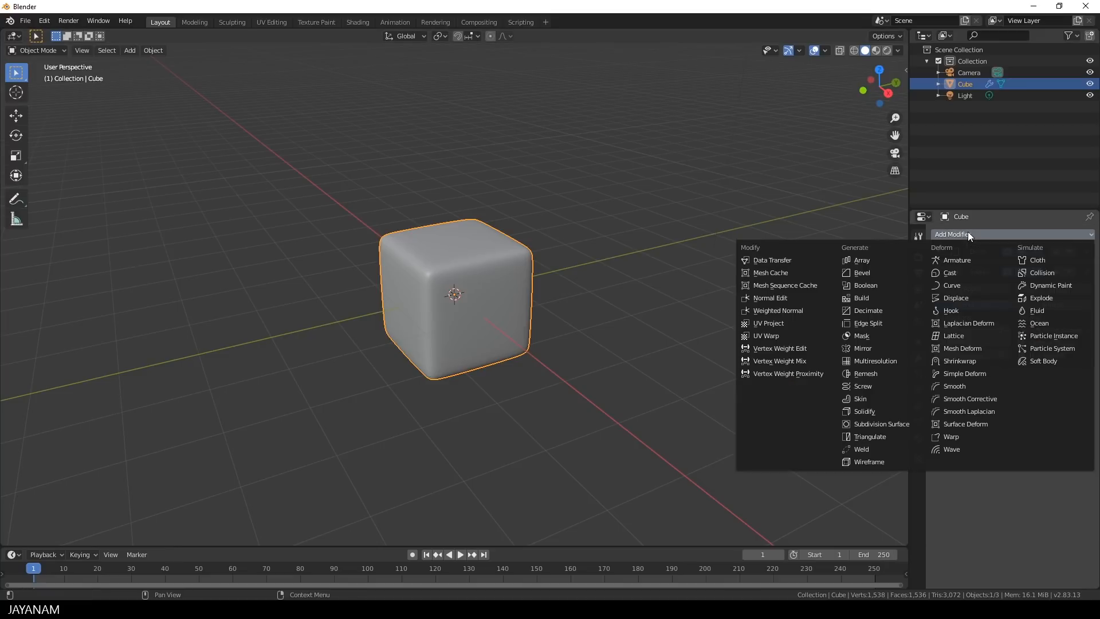
click(986, 386)
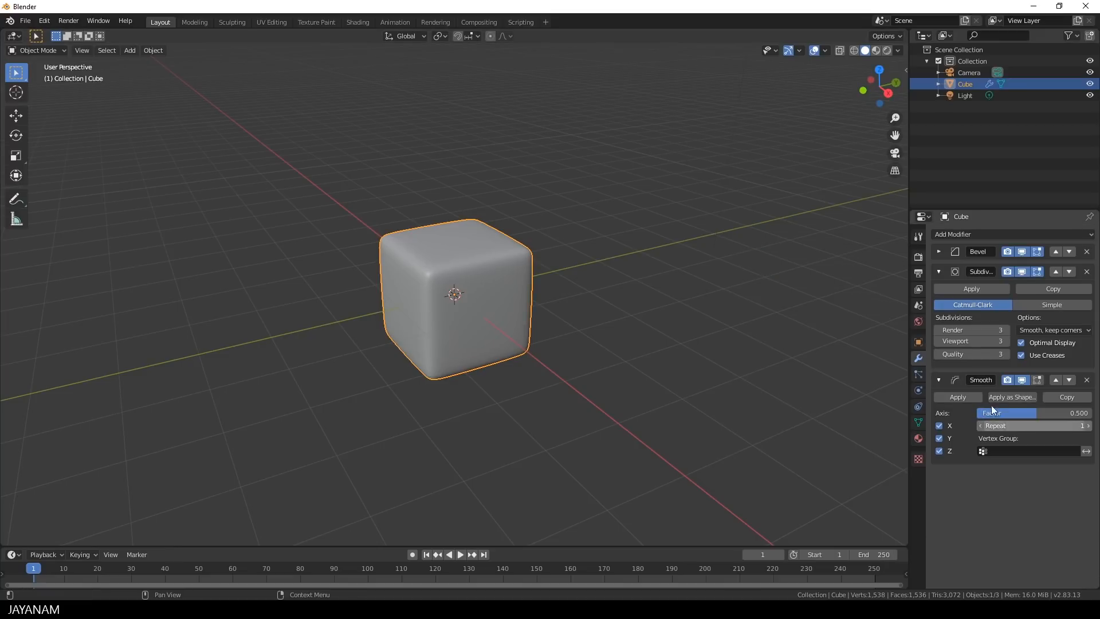
click(938, 272)
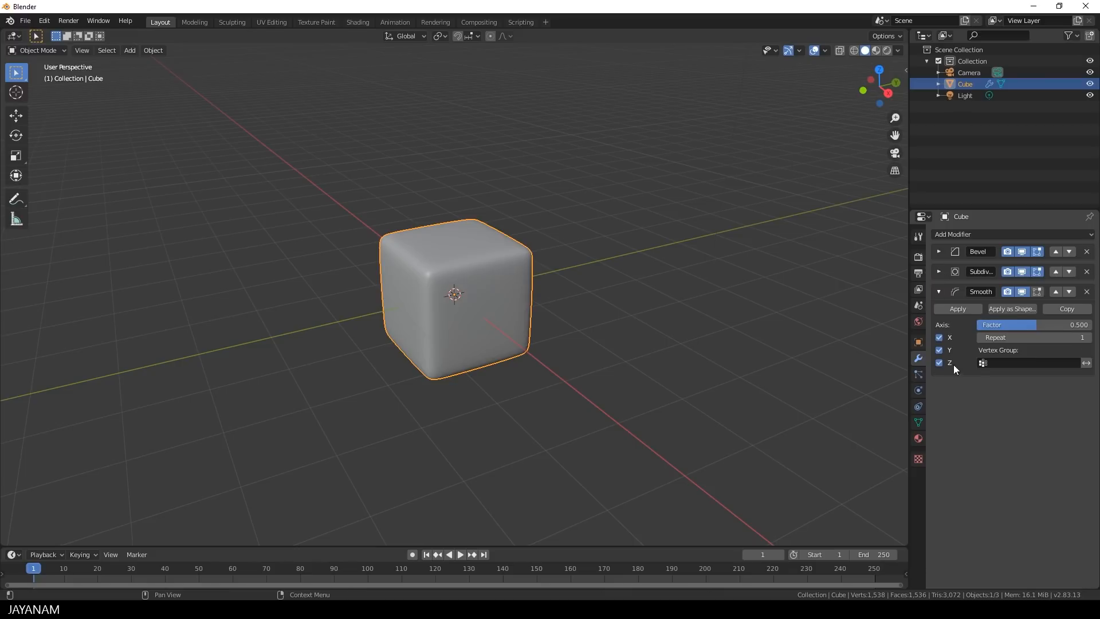
Move the Smooth modifier up to the top of the stack and back down one place.
click(1057, 291)
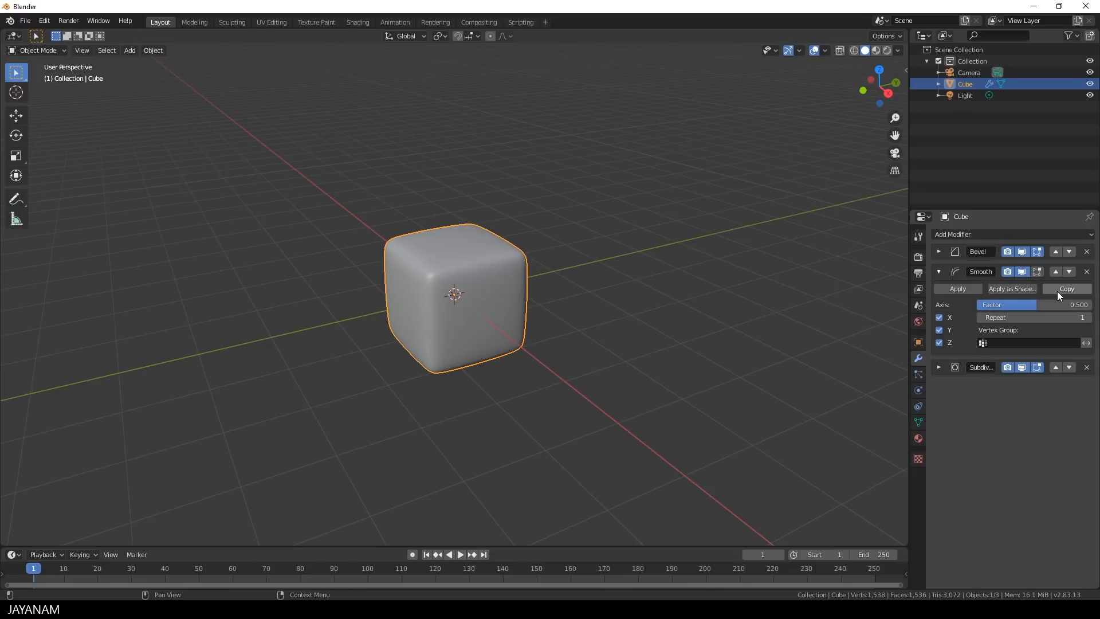
click(1056, 271)
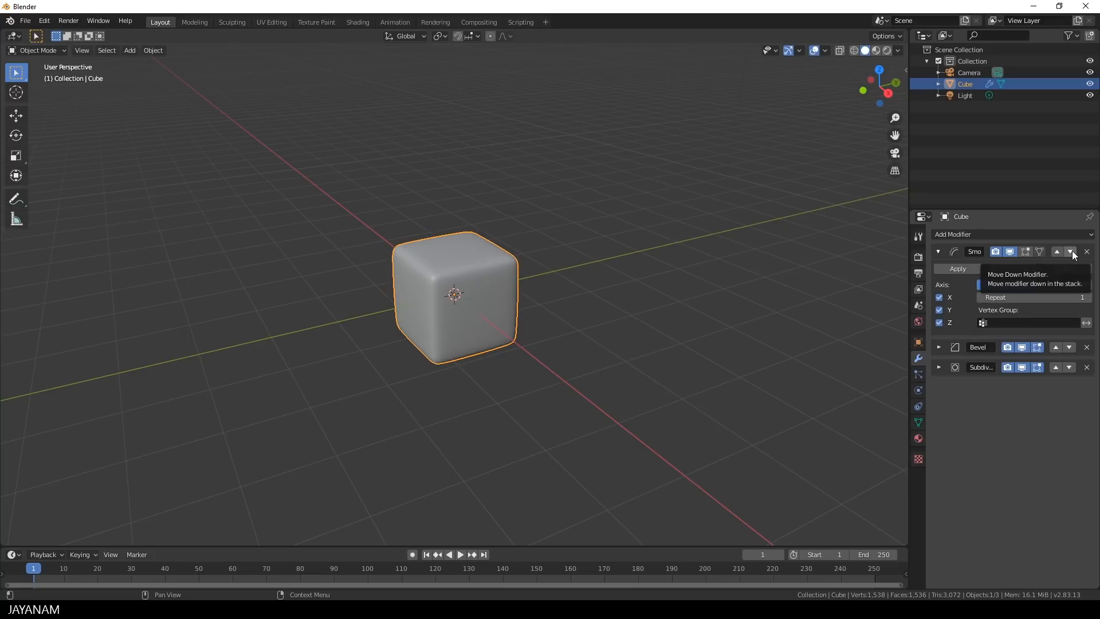
click(1071, 252)
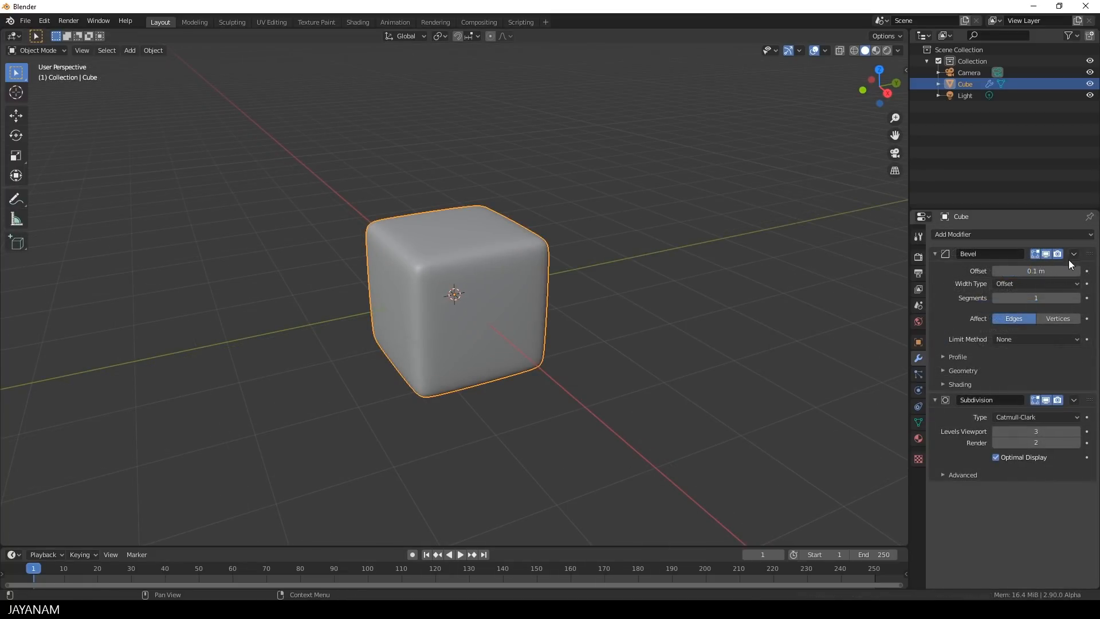
Collapse the Bevel and Subdivision modifiers, and add a Smooth modifier placed at the top of the stack.
click(935, 253)
click(934, 267)
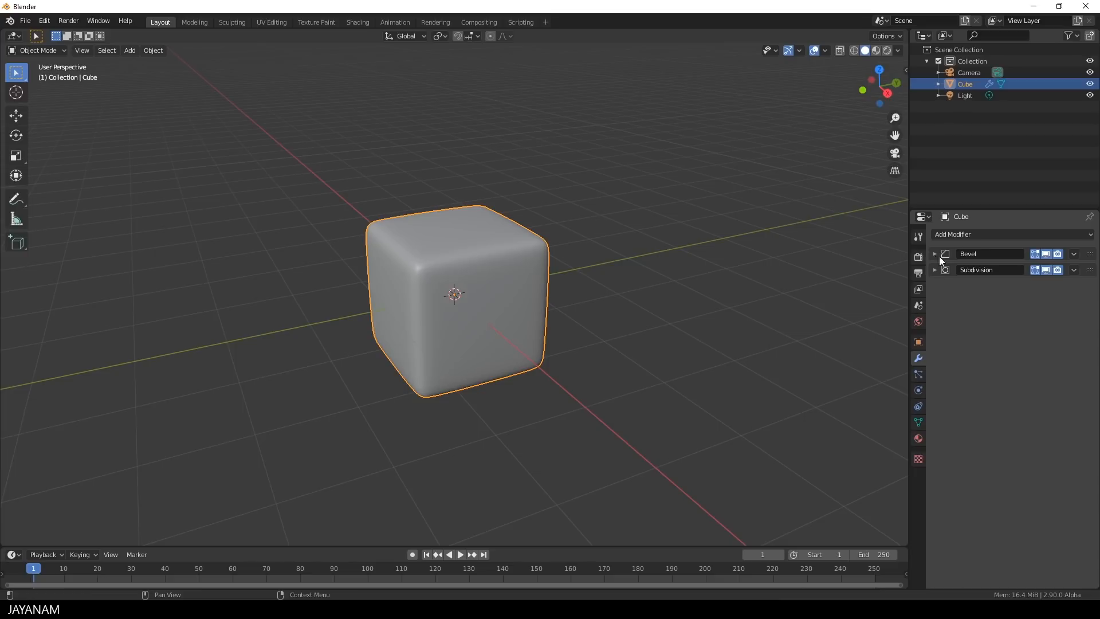
click(953, 234)
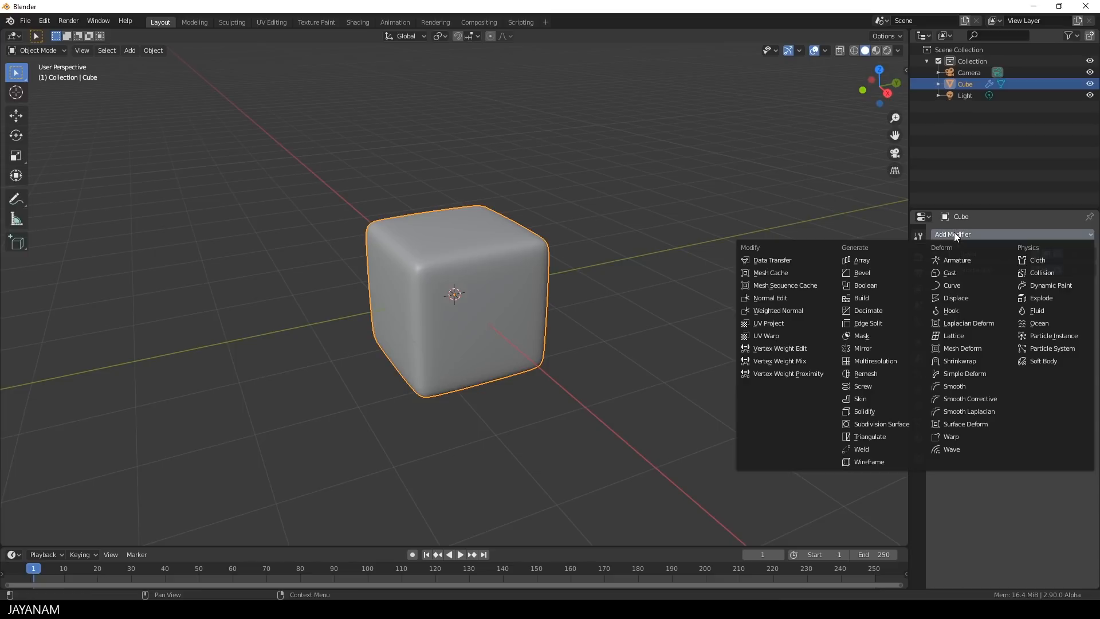
click(958, 385)
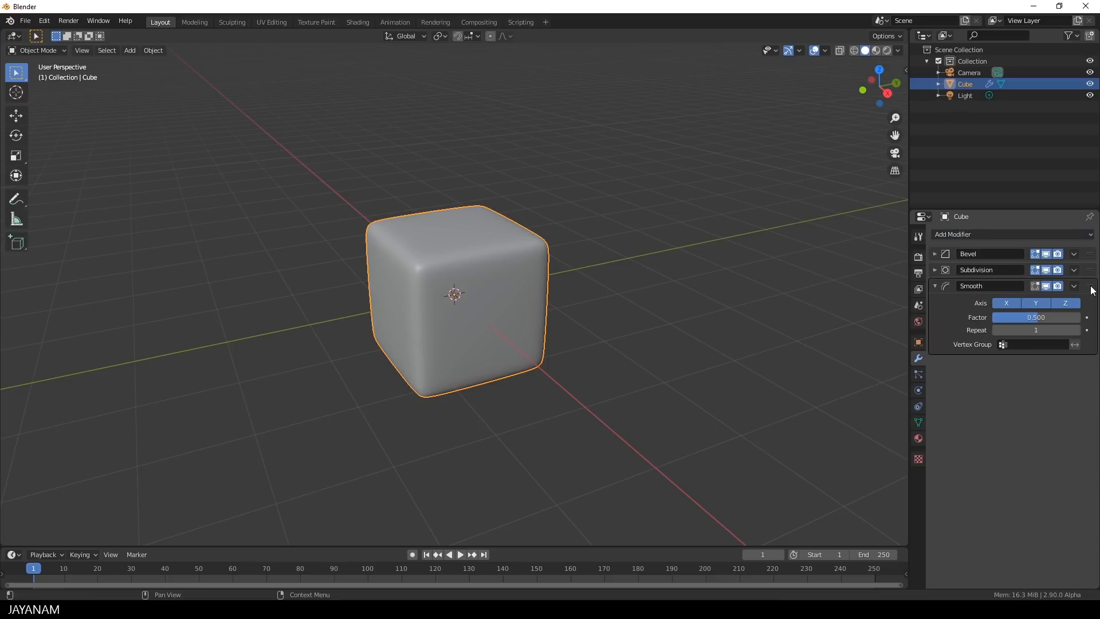
drag(1091, 289, 1093, 252)
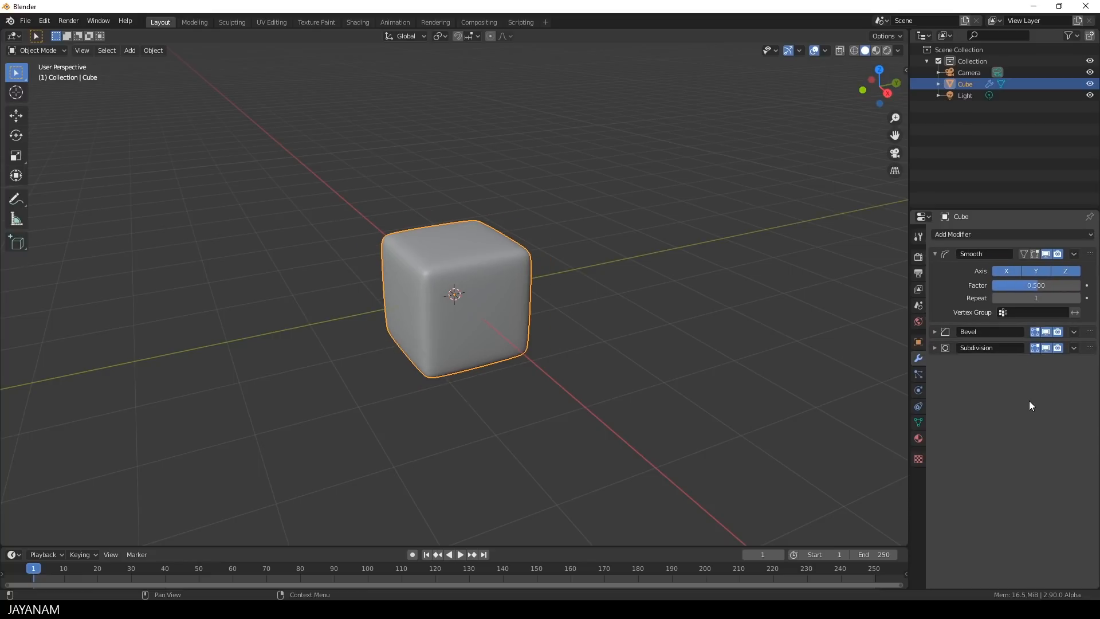
drag(1089, 348, 1092, 331)
Delete the Smooth modifier and the Bevel modifier from the cube's modifier stack.
click(1074, 254)
click(1073, 254)
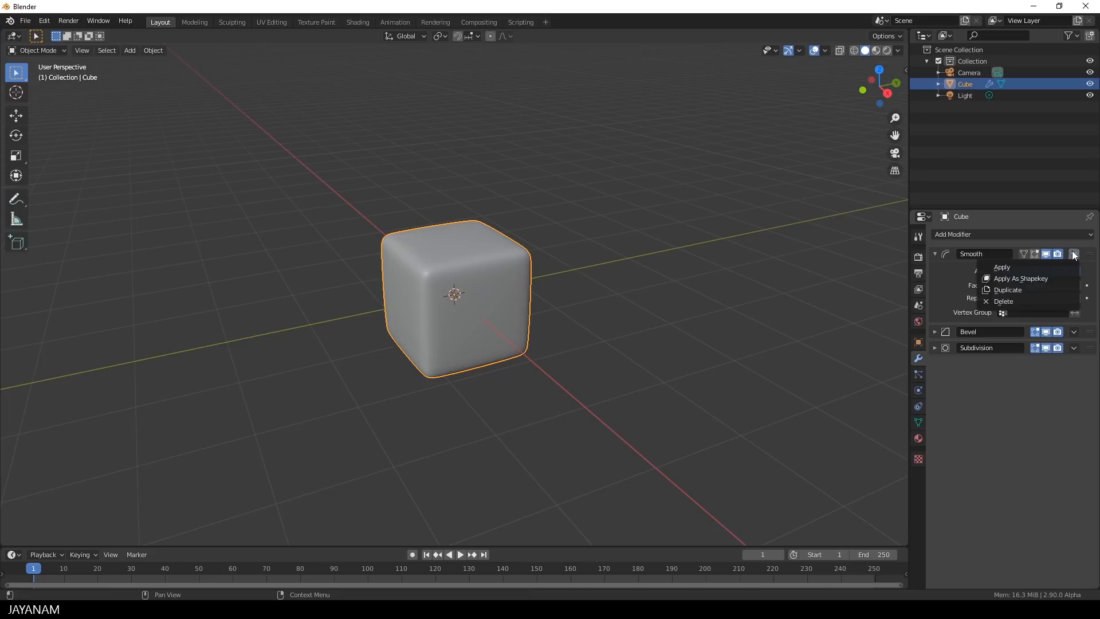
click(1026, 302)
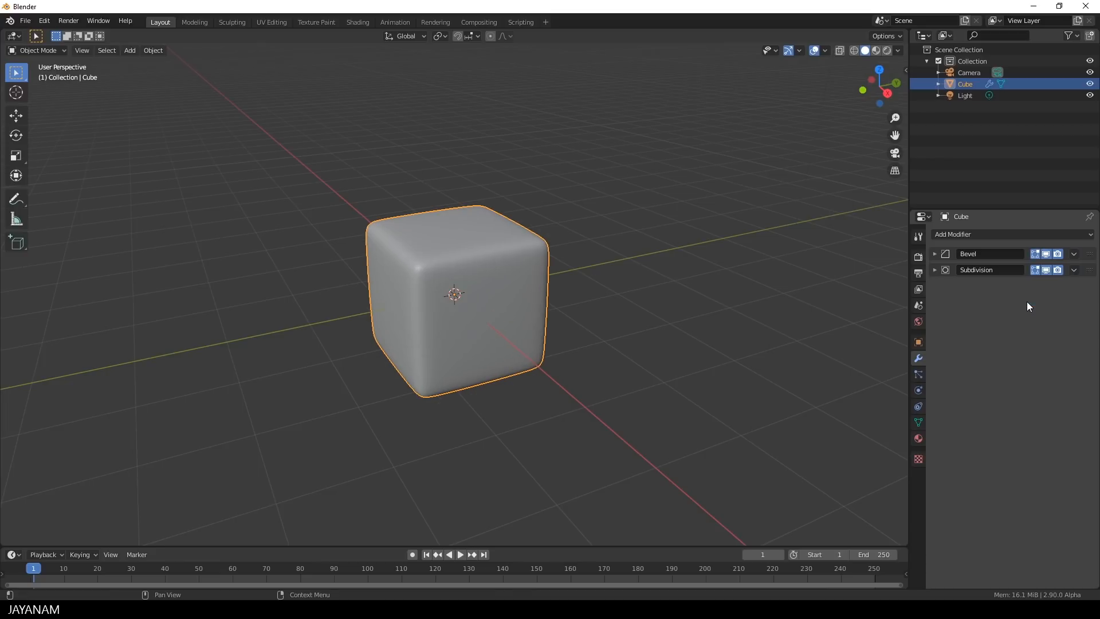
click(1074, 254)
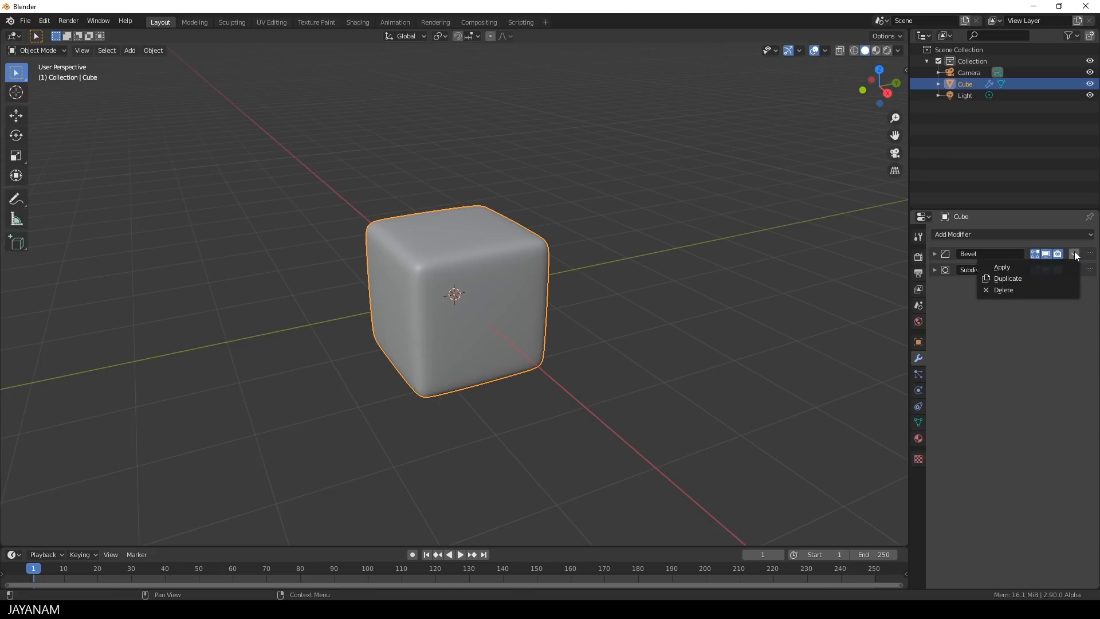
click(1032, 286)
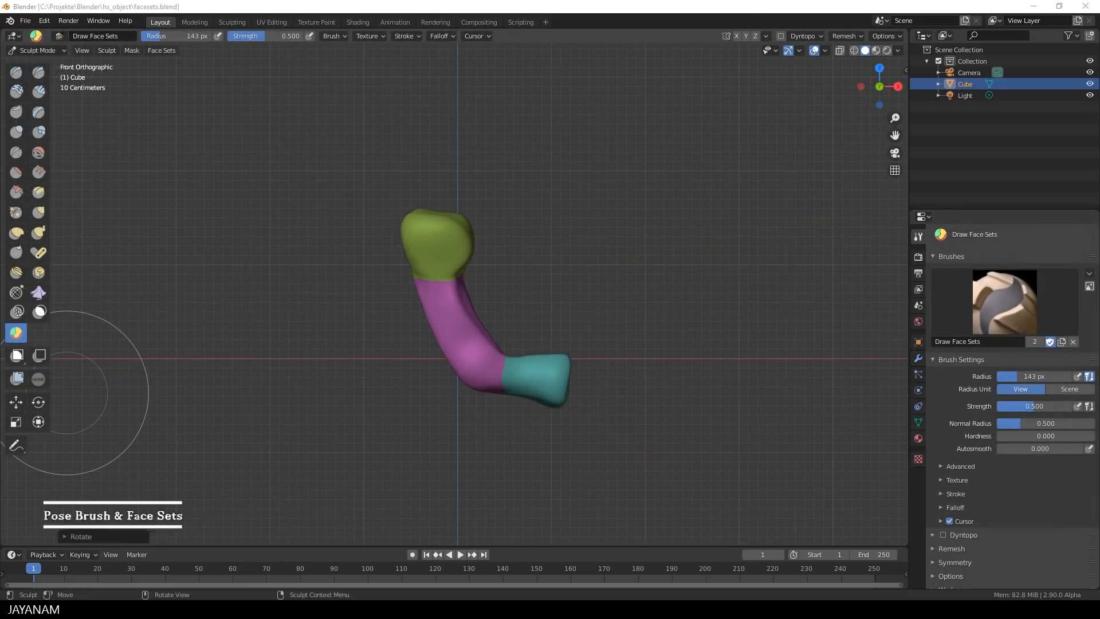
Activate the Pose brush for the sculpted limb and set its radius to 95 px.
mouse_move(692, 331)
middle_down()
mouse_move(556, 368)
mouse_move(693, 327)
mouse_move(662, 319)
mouse_move(647, 338)
mouse_move(676, 324)
middle_up()
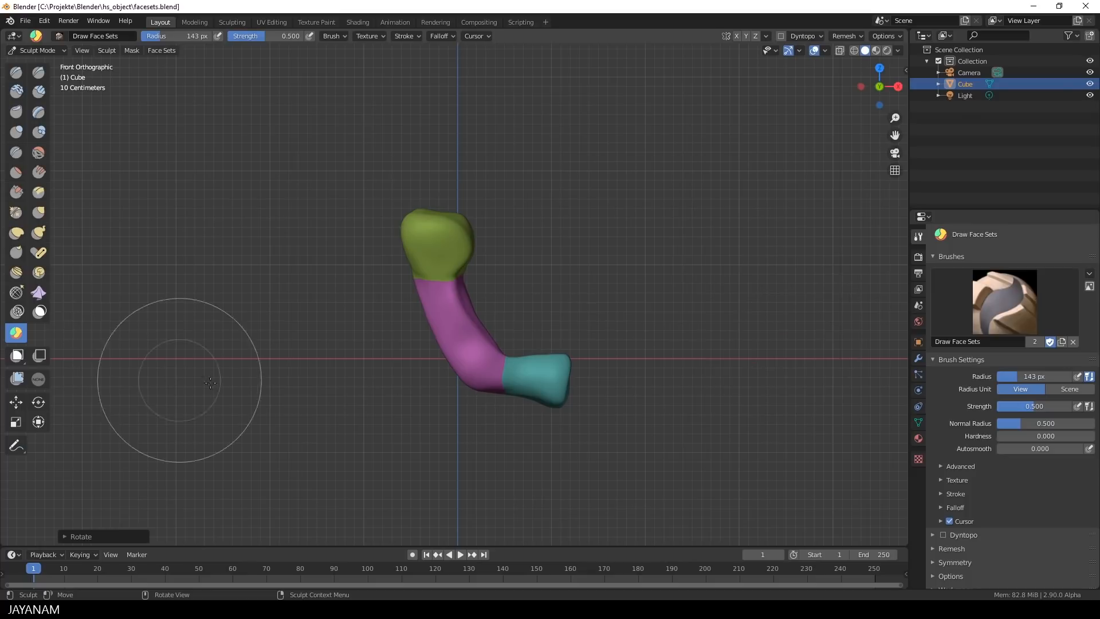
click(39, 253)
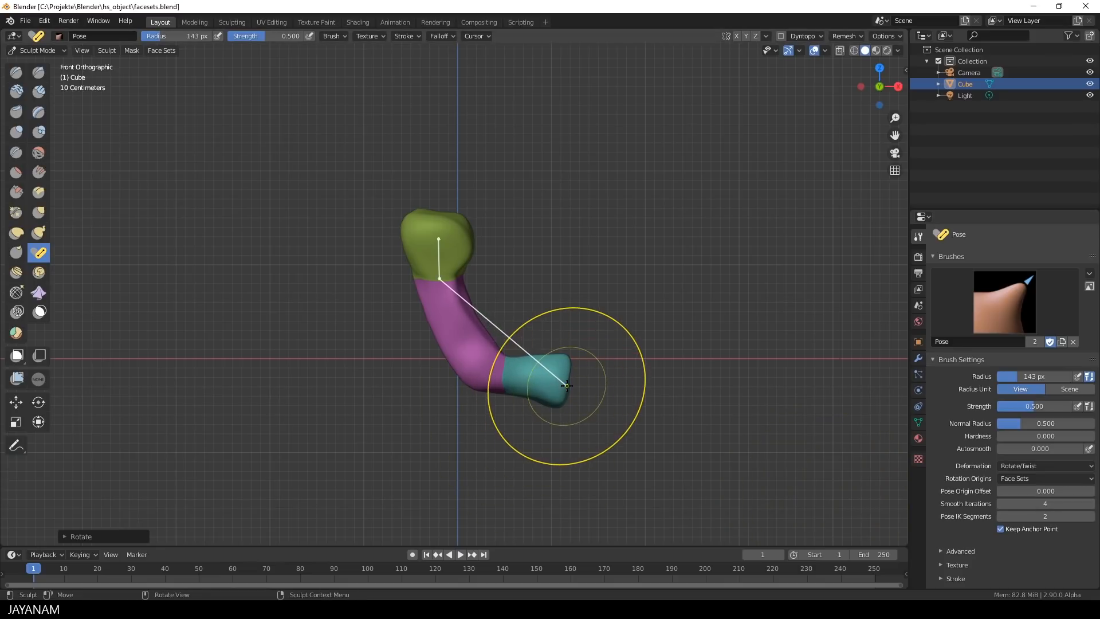
key(f)
click(537, 387)
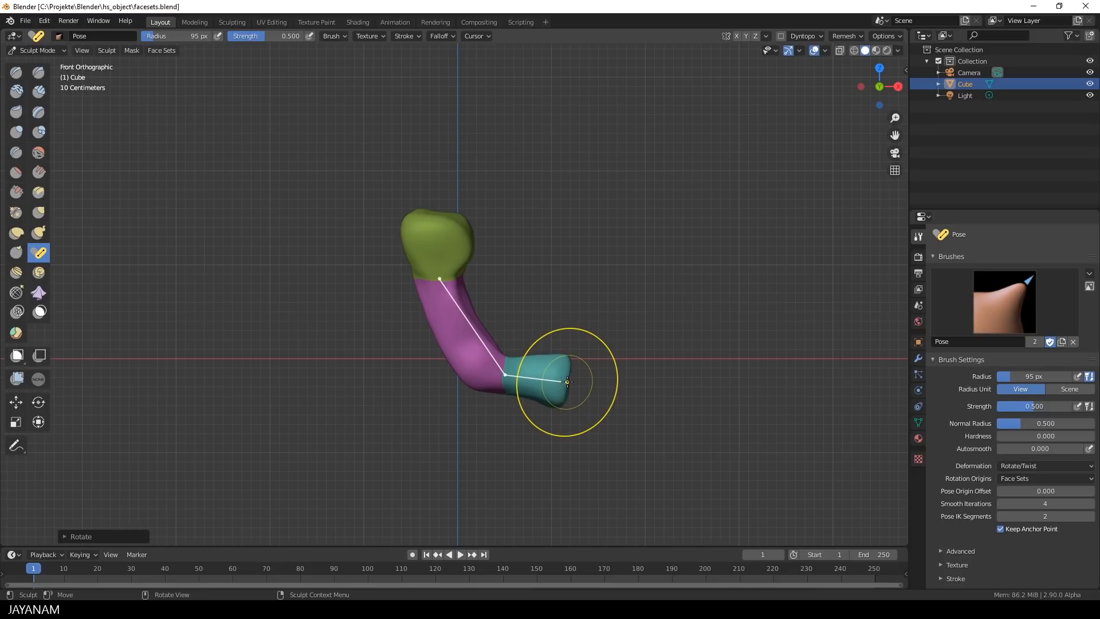
Try bending the teal end section upward with the Pose brush and undo the stroke.
mouse_move(567, 381)
mouse_down()
mouse_move(518, 437)
mouse_move(557, 375)
mouse_move(540, 344)
mouse_move(538, 396)
mouse_move(553, 361)
mouse_move(547, 344)
mouse_move(535, 406)
mouse_move(515, 393)
mouse_move(549, 367)
mouse_move(550, 325)
mouse_up()
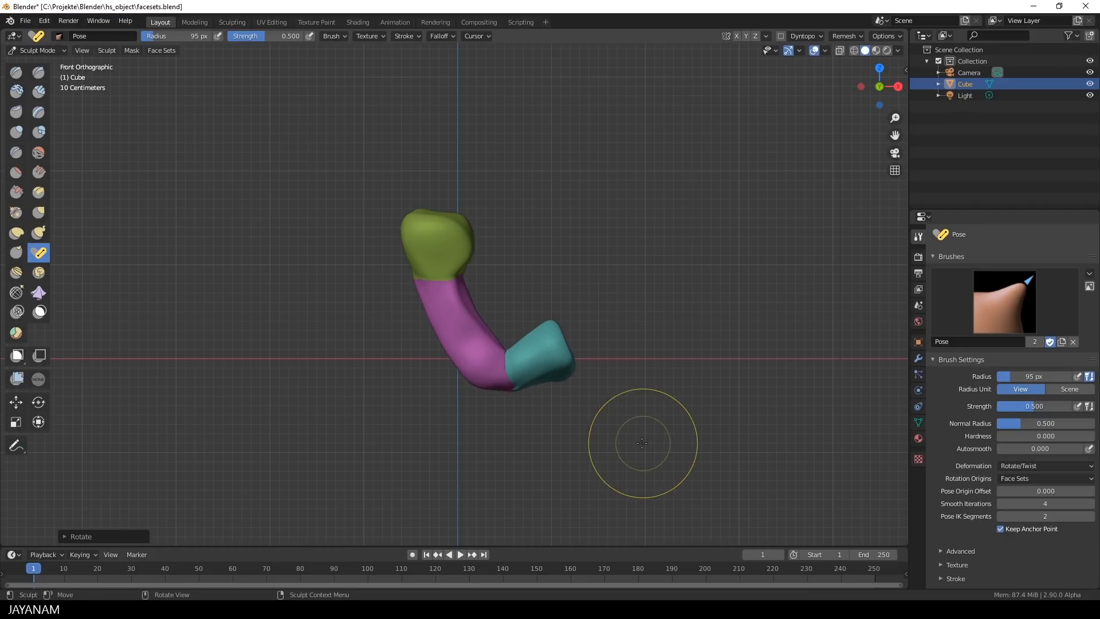
key(ctrl+z)
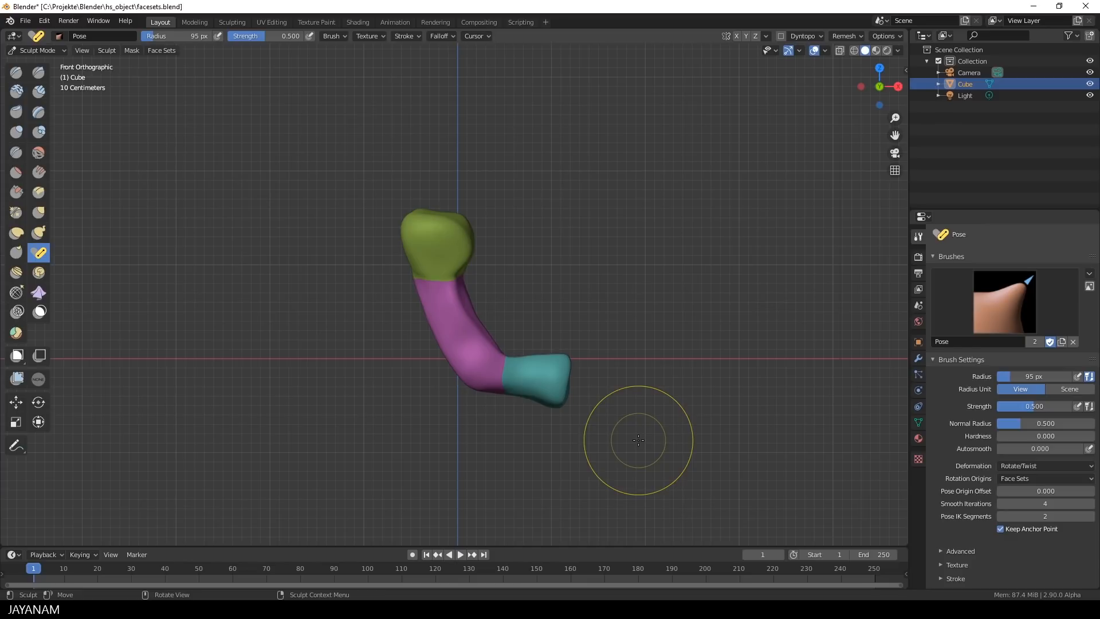
Set the Pose brush's rotation origins to Face Sets FK and rotate the teal end and the purple middle section.
click(1032, 478)
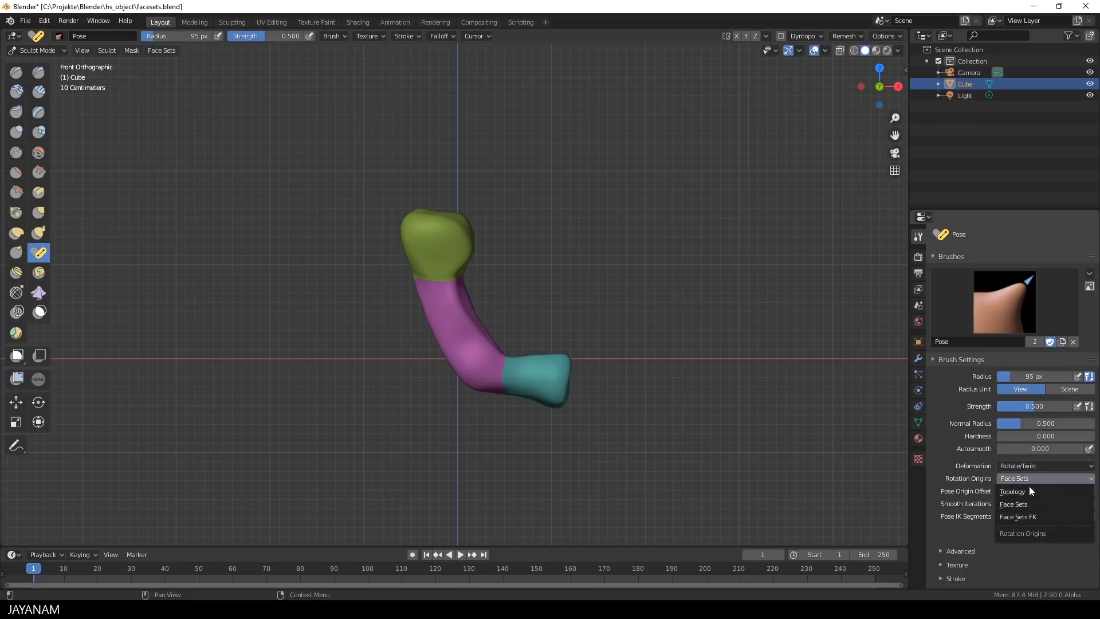
click(1032, 517)
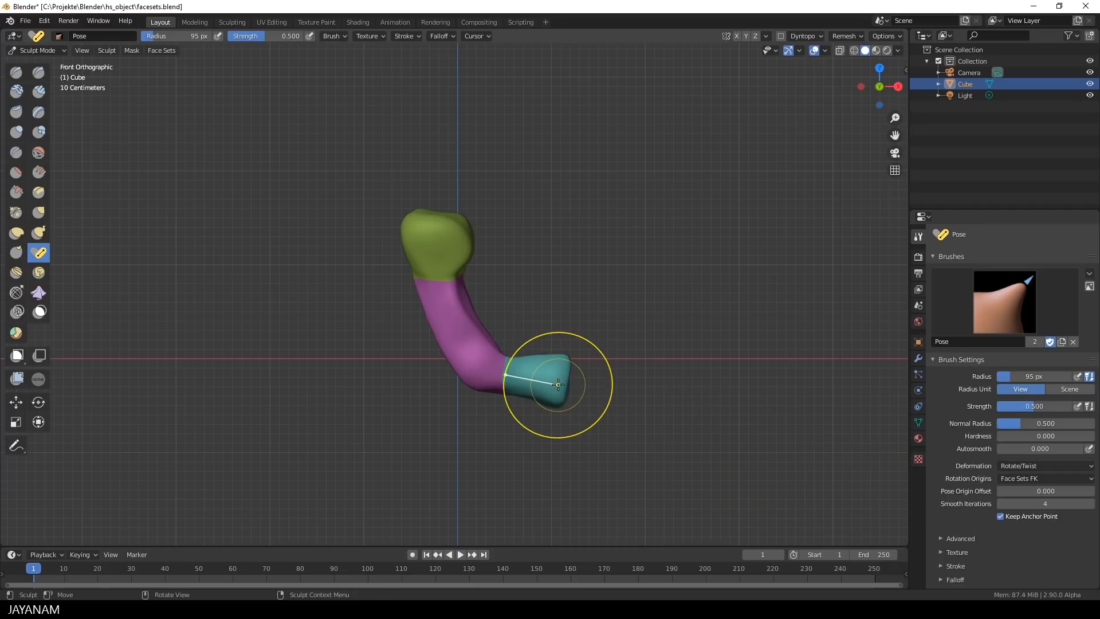
mouse_move(565, 383)
mouse_down()
mouse_move(530, 416)
mouse_move(551, 367)
mouse_move(551, 407)
mouse_move(551, 371)
mouse_up()
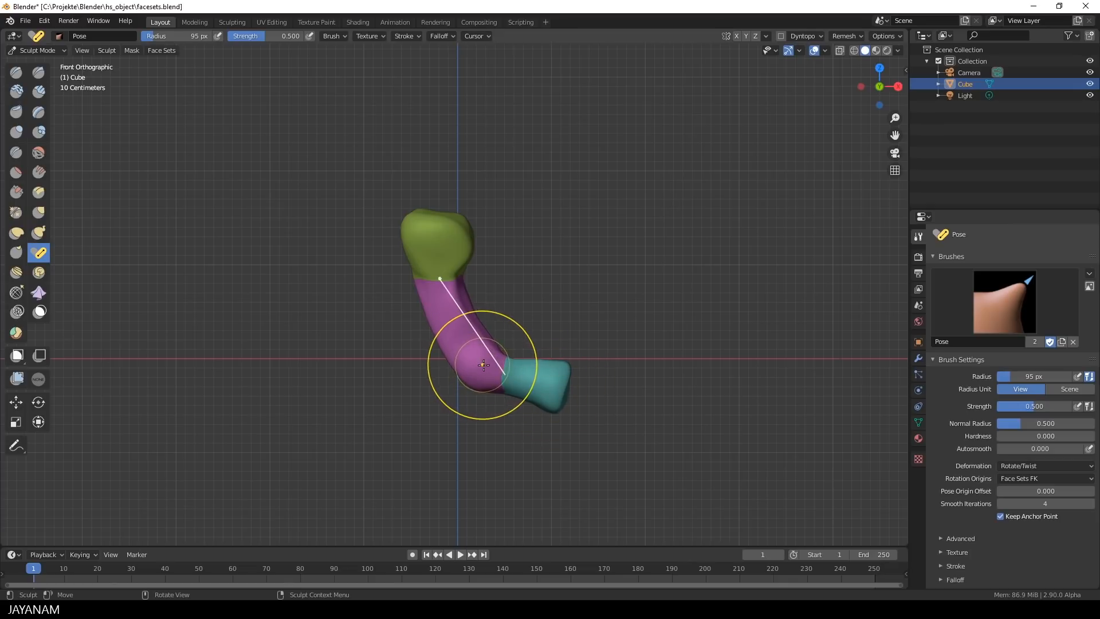
mouse_move(489, 365)
mouse_down()
mouse_move(459, 390)
mouse_move(497, 330)
mouse_move(488, 375)
mouse_up()
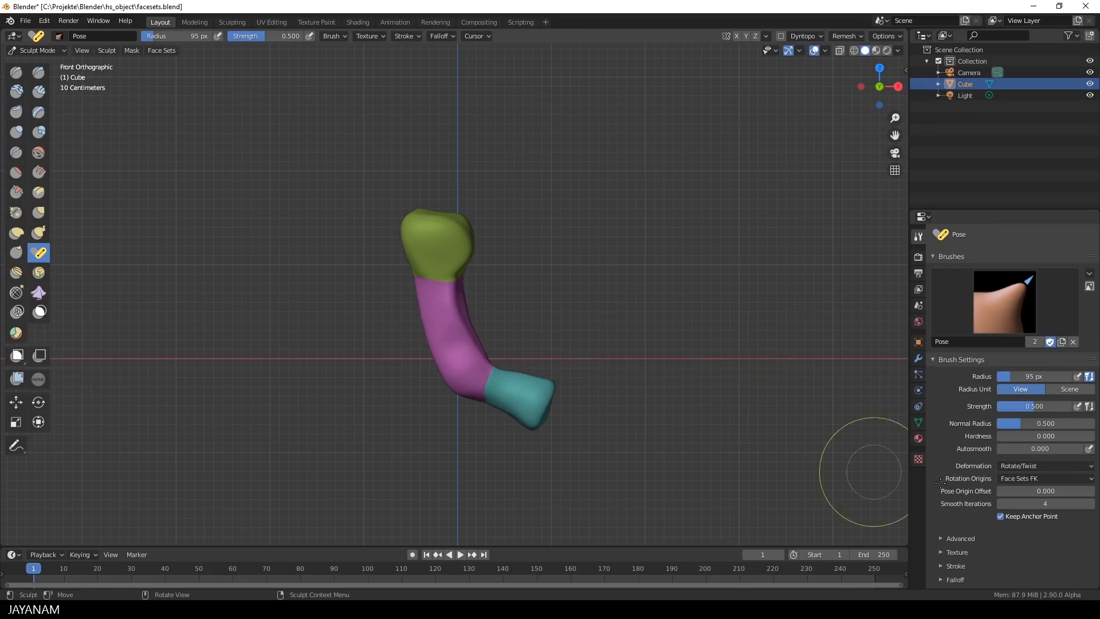
Set the Pose brush's deformation to Scale/Translate and enlarge the teal end section of the limb.
click(1048, 465)
click(1022, 490)
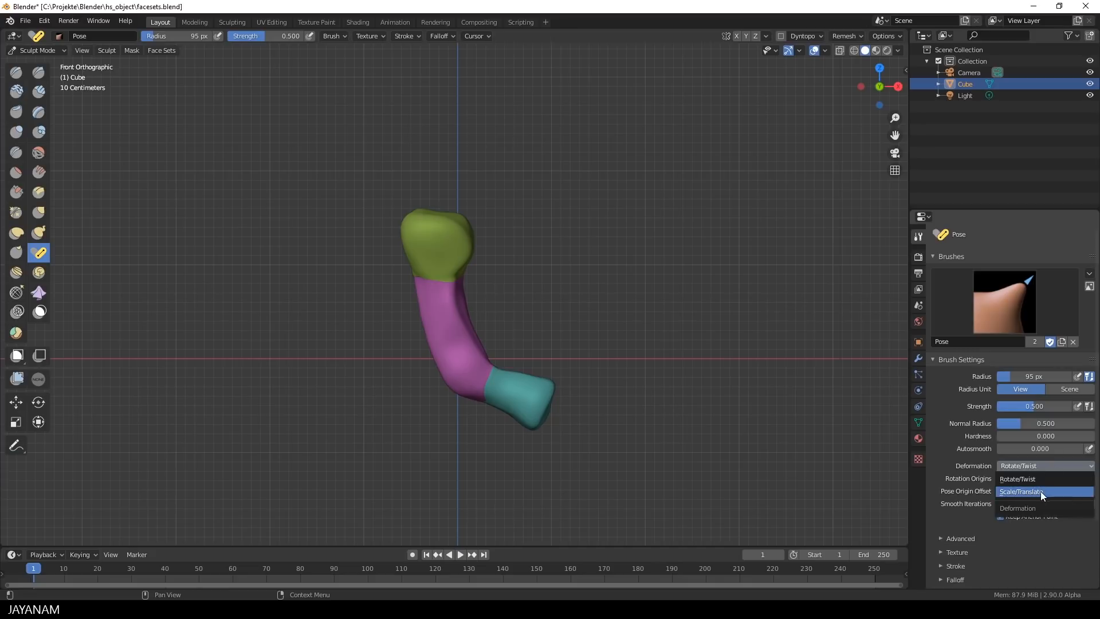
mouse_move(524, 418)
mouse_down()
mouse_move(659, 412)
mouse_move(573, 417)
mouse_move(572, 404)
mouse_up()
mouse_move(697, 439)
middle_down()
mouse_move(760, 437)
mouse_move(713, 446)
middle_up()
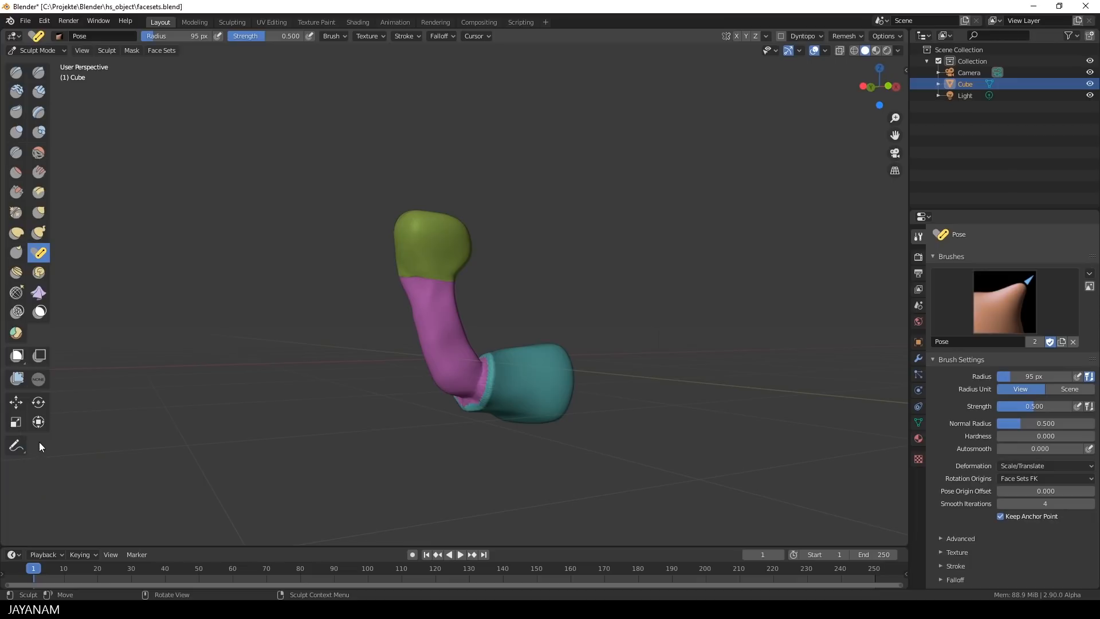